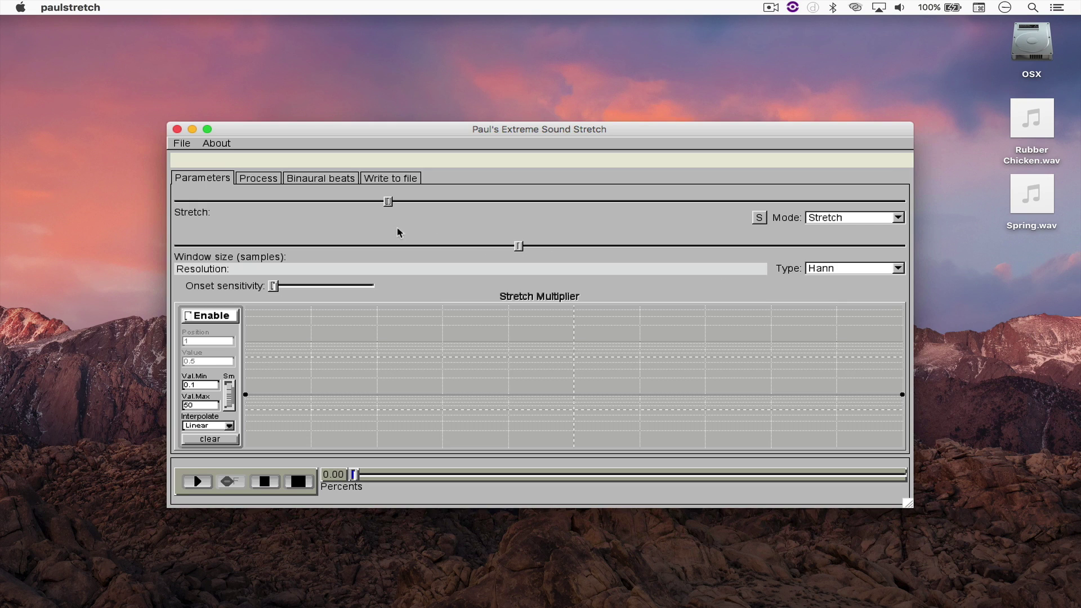
Step: Open Rubber Chicken.wav from /Users/Victor/Desktop through File > Open audio file
{"action": "left_click", "coordinate": [181, 144]}
{"action": "left_click", "coordinate": [185, 157]}
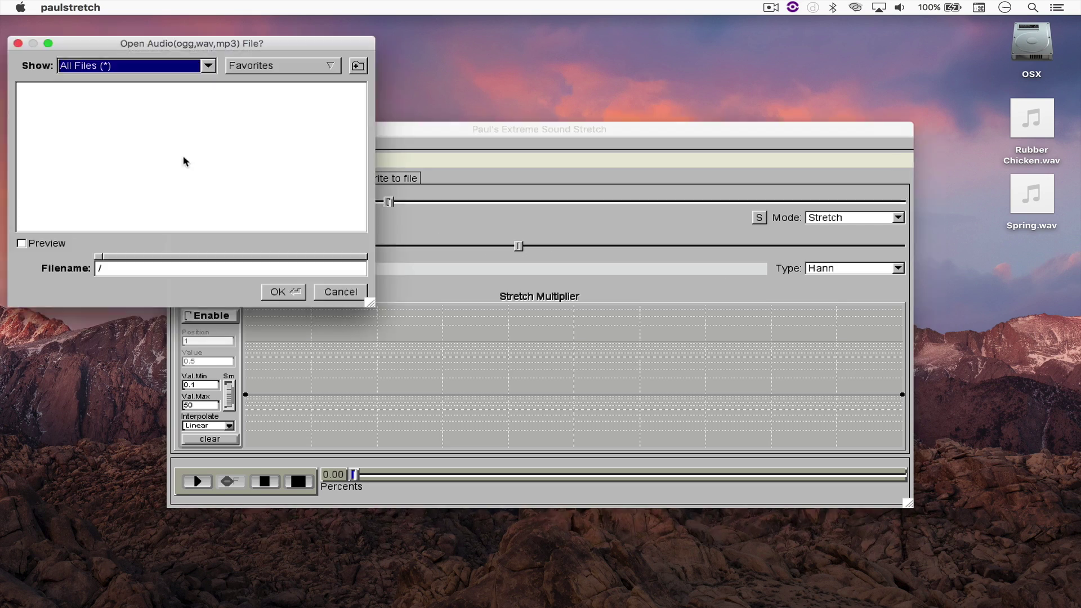
{"action": "scroll", "coordinate": [148, 176], "scroll_direction": "down", "scroll_amount": 5}
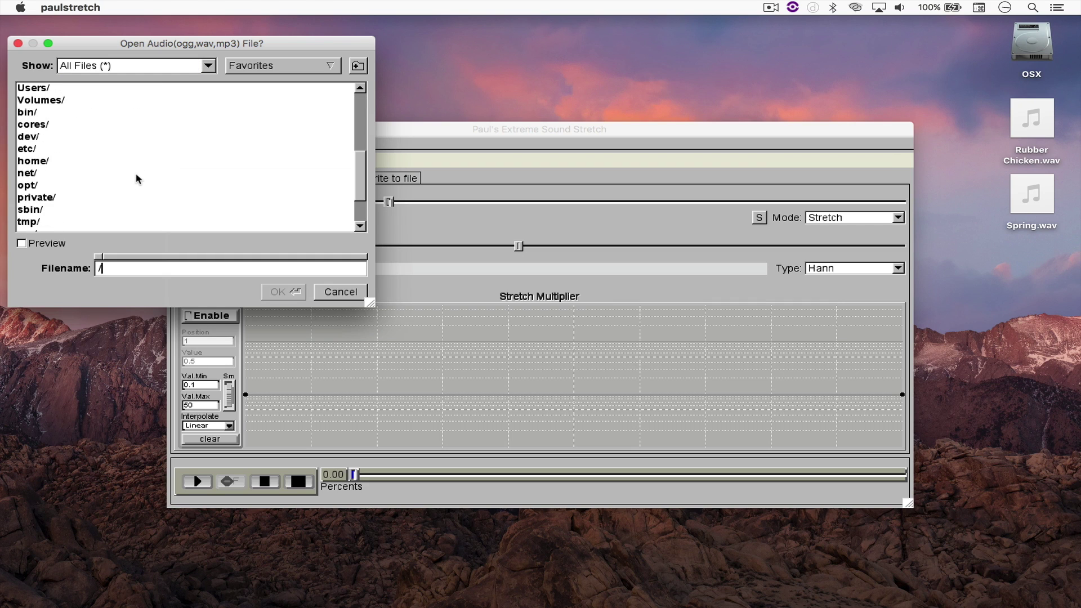
{"action": "scroll", "coordinate": [80, 150], "scroll_direction": "up", "scroll_amount": 1}
{"action": "scroll", "coordinate": [59, 136], "scroll_direction": "up", "scroll_amount": 1}
{"action": "double_click", "coordinate": [56, 125]}
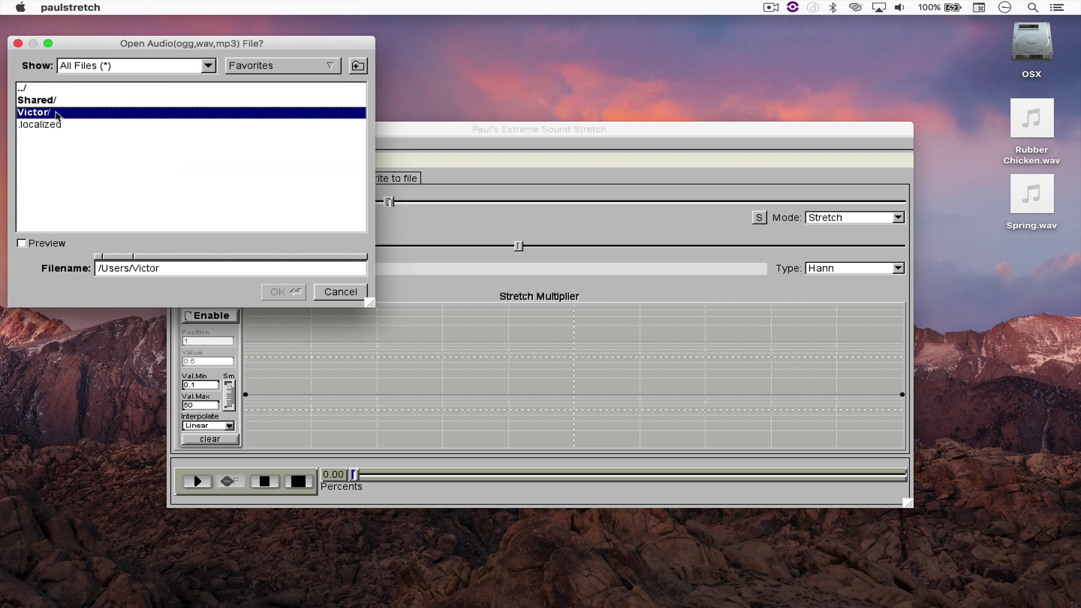
{"action": "scroll", "coordinate": [56, 151], "scroll_direction": "down", "scroll_amount": 2}
{"action": "scroll", "coordinate": [56, 140], "scroll_direction": "down", "scroll_amount": 2}
{"action": "double_click", "coordinate": [55, 106]}
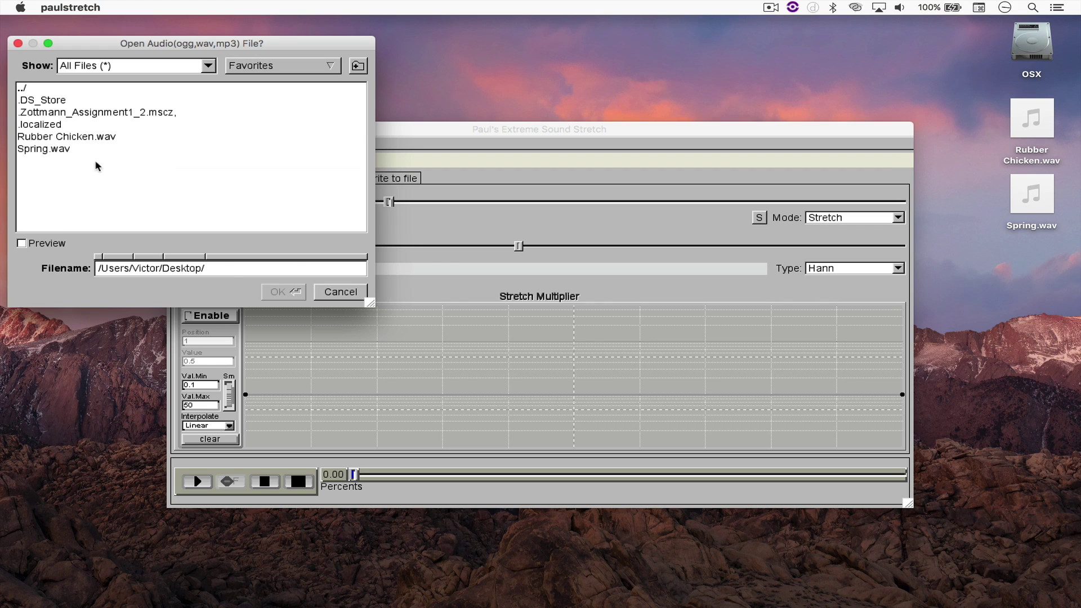
{"action": "left_click", "coordinate": [83, 141]}
{"action": "left_click", "coordinate": [279, 292]}
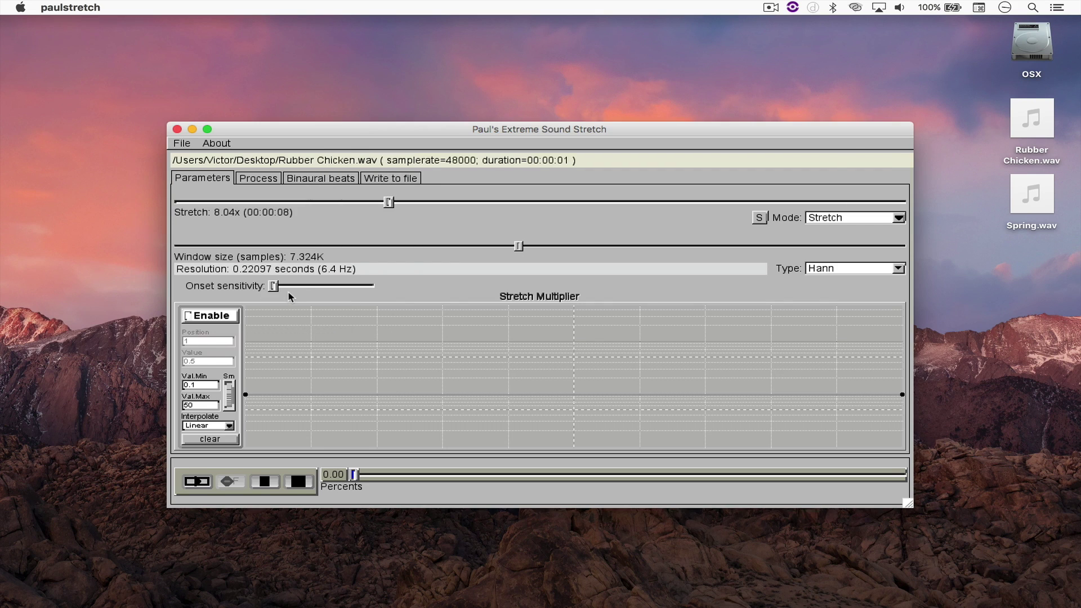
{"action": "left_click", "coordinate": [1031, 156]}
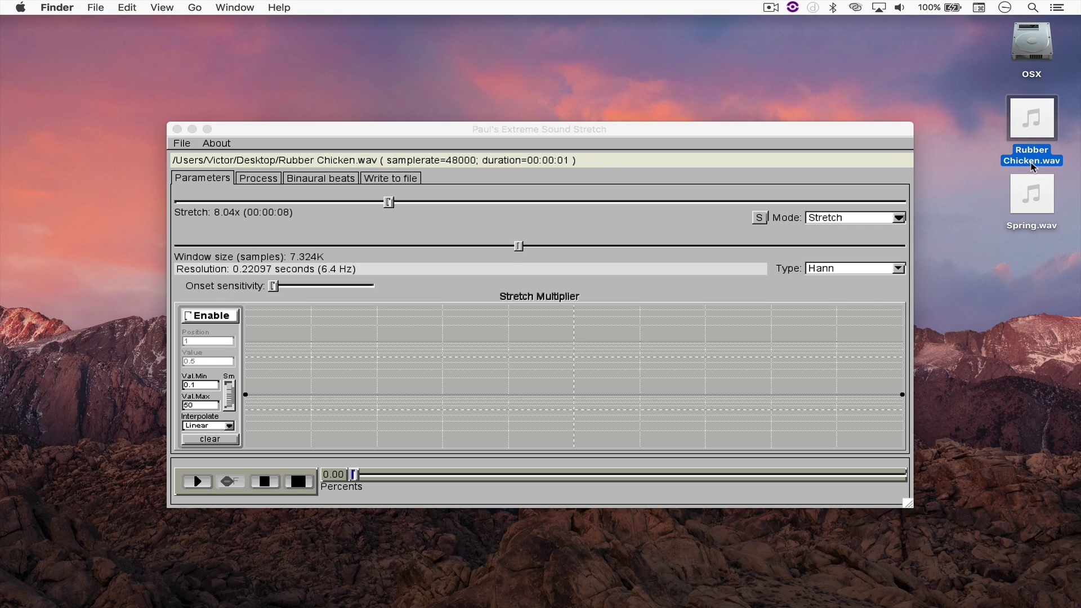
{"action": "key", "text": "space"}
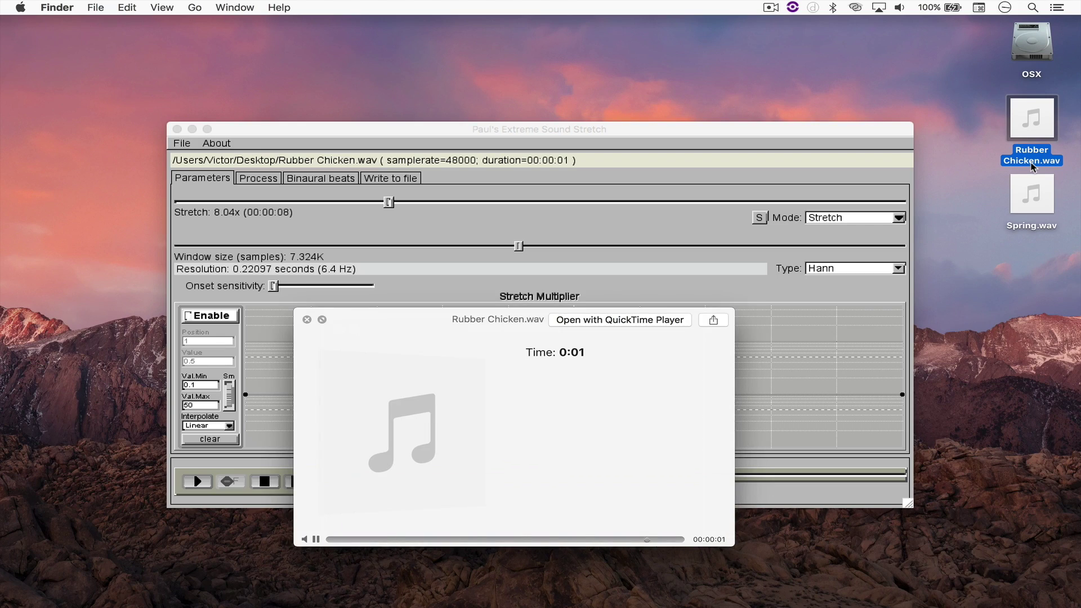
{"action": "key", "text": "space"}
{"action": "key", "text": "Down"}
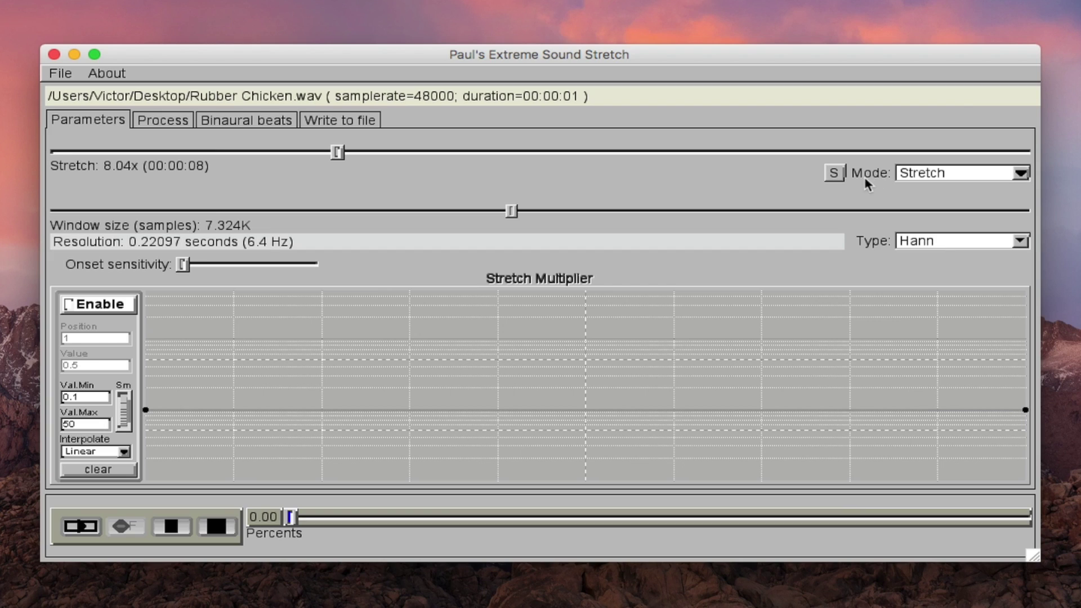
Step: Set Mode to HyperStretch and drag the Stretch slider to its 1e+18x maximum
{"action": "left_click", "coordinate": [919, 175]}
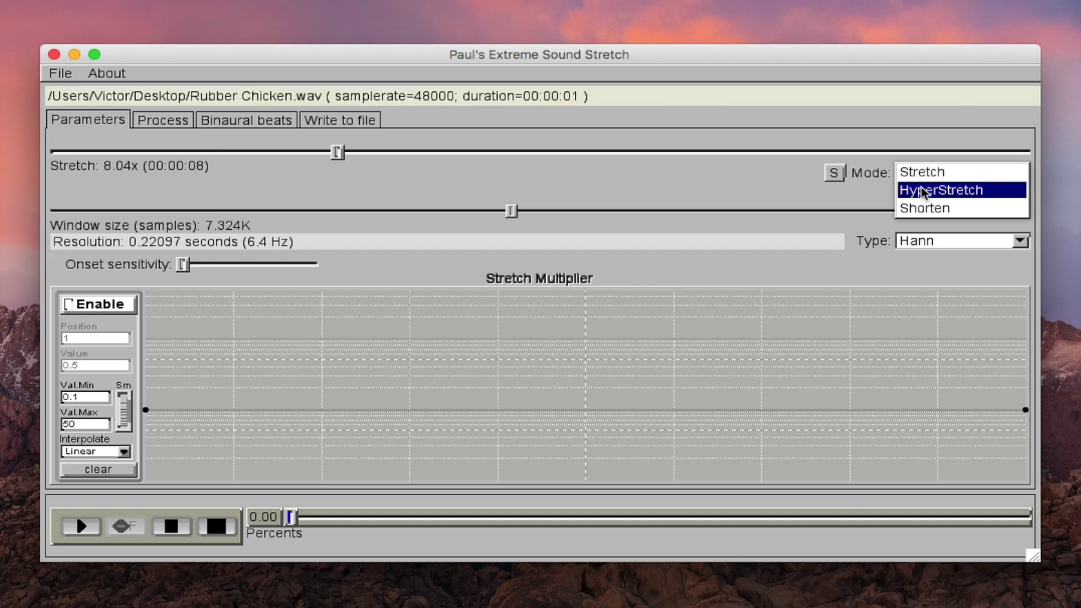
{"action": "left_click", "coordinate": [923, 191]}
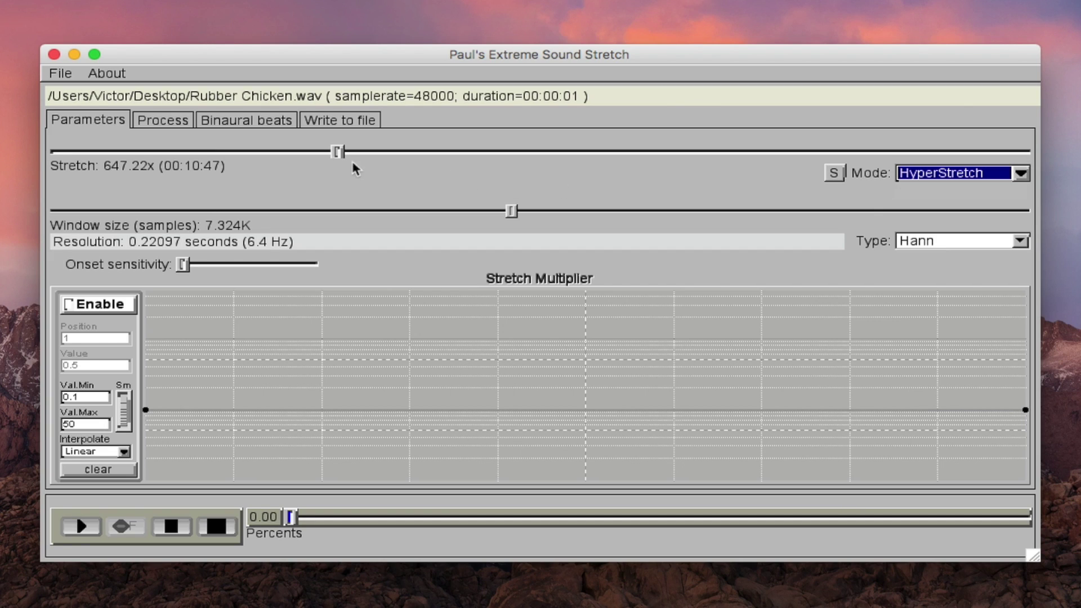
{"action": "left_click_drag", "start_coordinate": [337, 152], "coordinate": [1024, 154]}
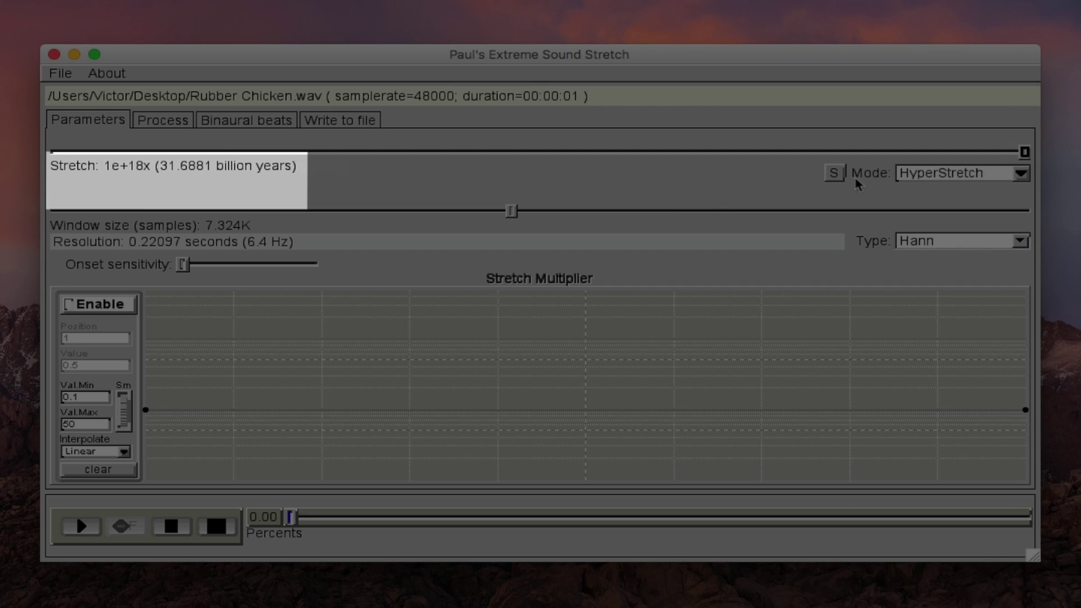
{"action": "left_click", "coordinate": [929, 172]}
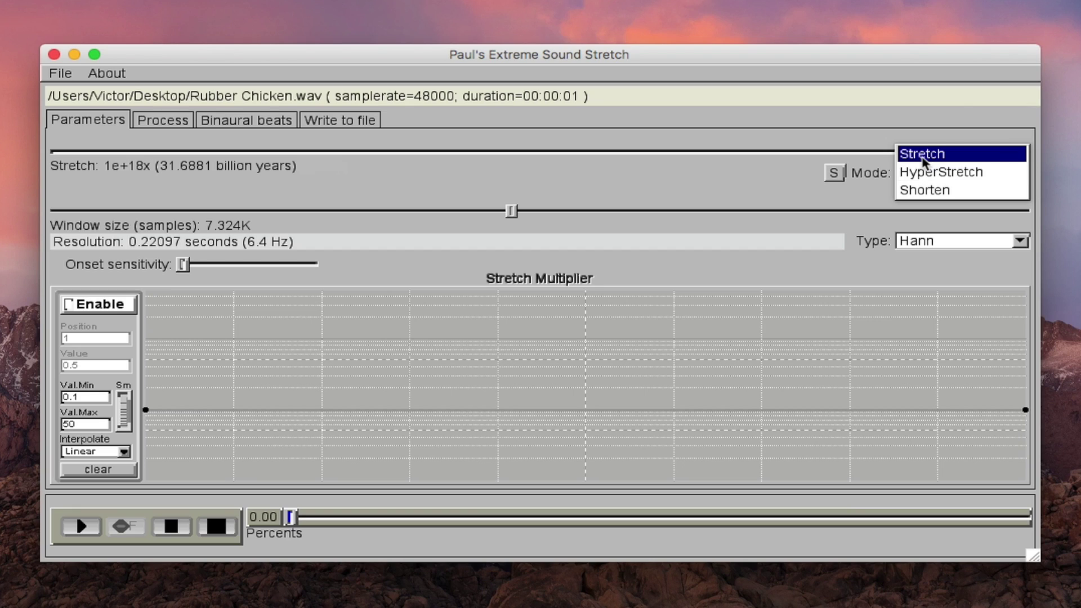
Step: Switch back to Stretch mode at 203.26x (3:23) and keep the Hann window type
{"action": "left_click", "coordinate": [923, 154]}
{"action": "mouse_move", "coordinate": [685, 153]}
{"action": "left_mouse_down"}
{"action": "mouse_move", "coordinate": [563, 161]}
{"action": "mouse_move", "coordinate": [669, 156]}
{"action": "left_mouse_up"}
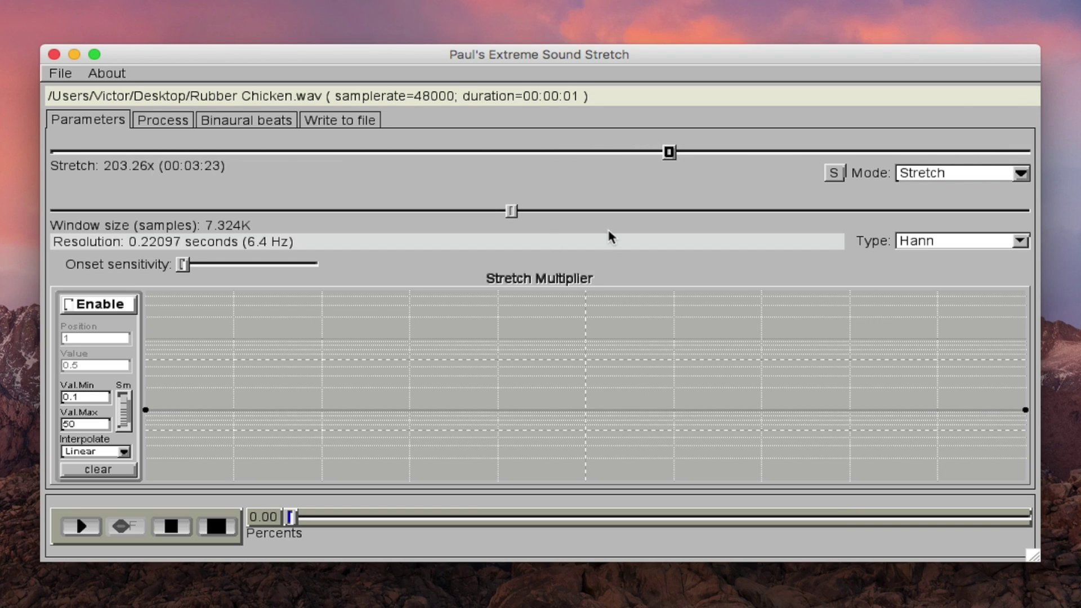
{"action": "left_click", "coordinate": [901, 242]}
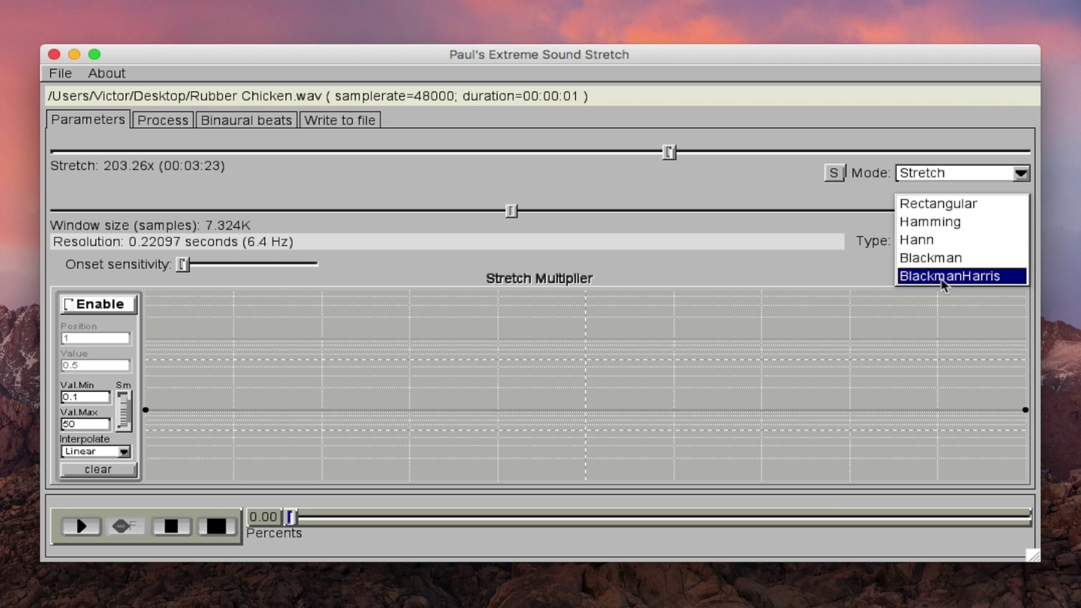
{"action": "left_click", "coordinate": [914, 242]}
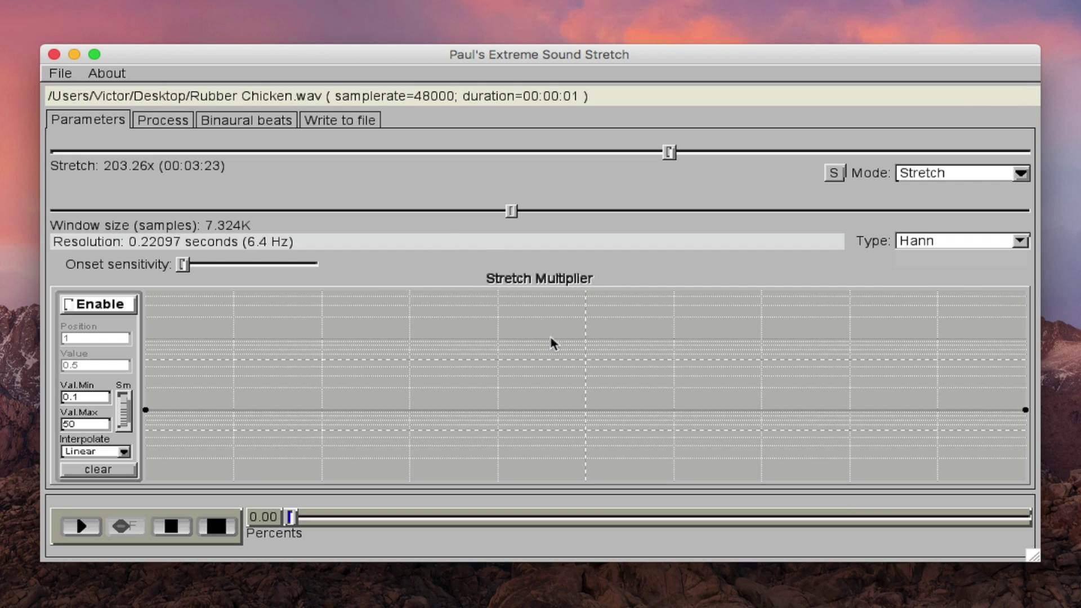
Step: Return to the Parameters tab and preview the stretched clip, stopping at about 42%
{"action": "left_click", "coordinate": [177, 123]}
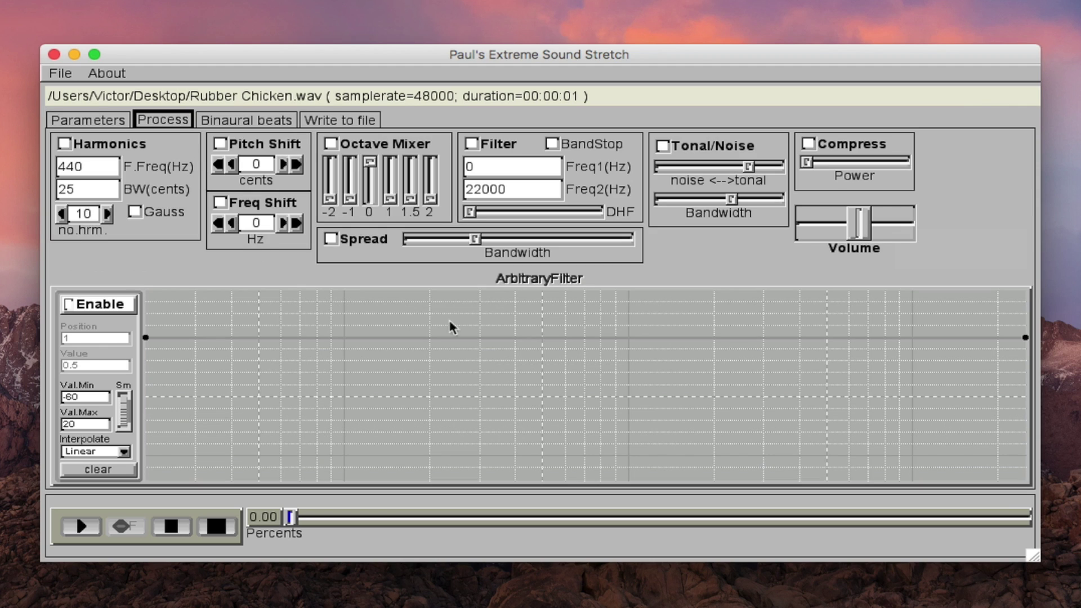
{"action": "left_click", "coordinate": [262, 123]}
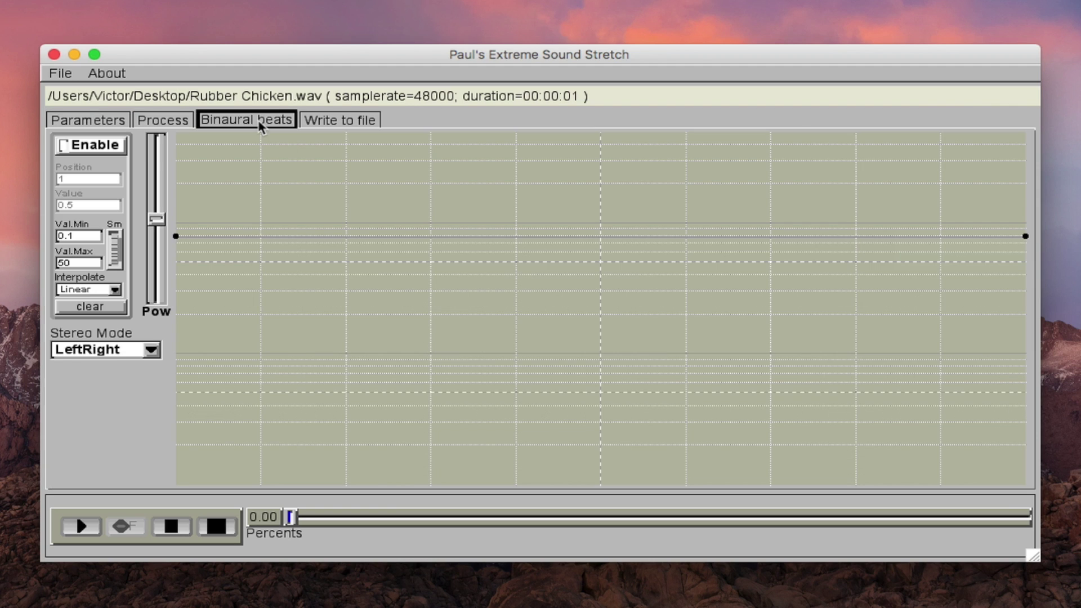
{"action": "left_click", "coordinate": [113, 121]}
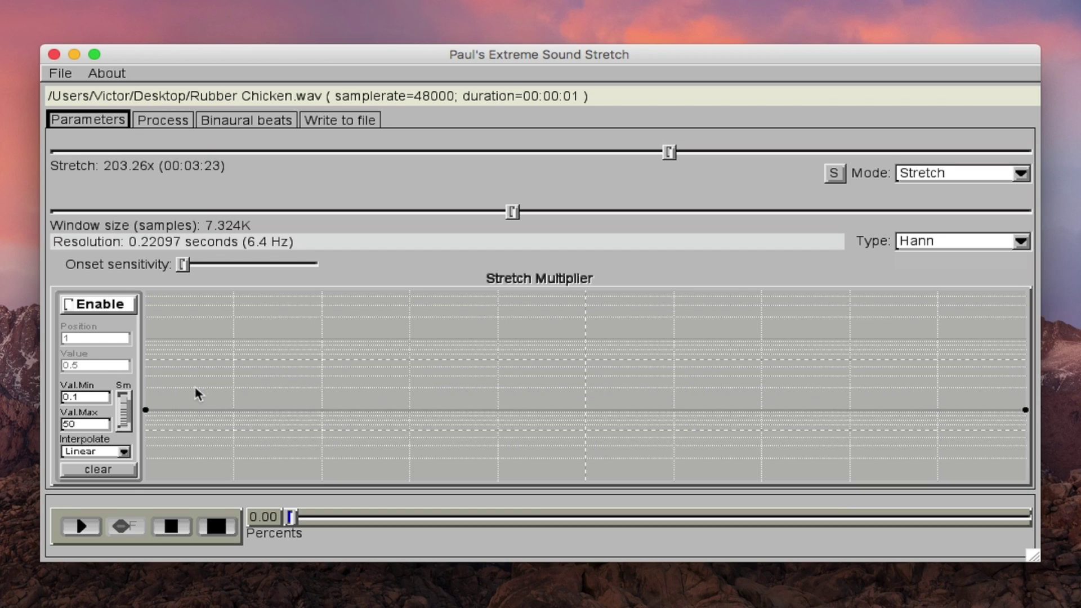
{"action": "left_click", "coordinate": [85, 527]}
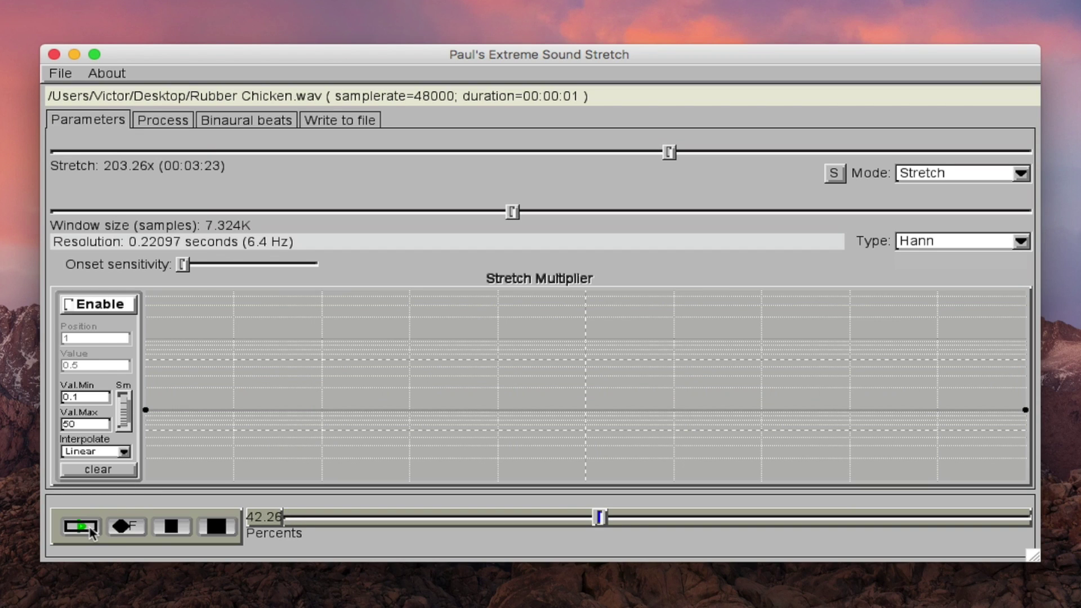
{"action": "left_click", "coordinate": [220, 530]}
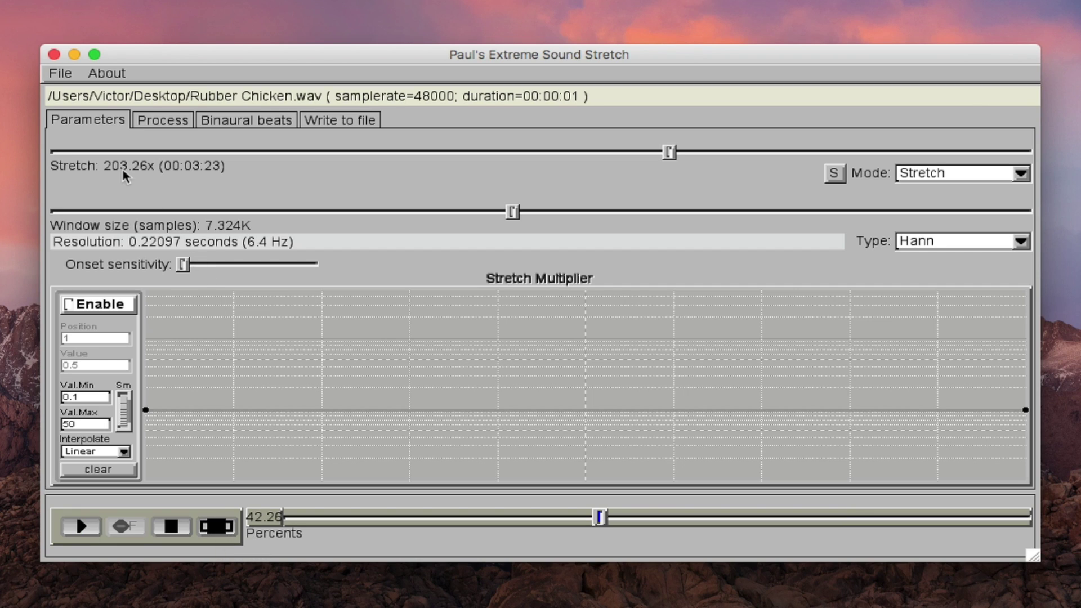
Step: Enable the Stretch Multiplier and draw a double-zigzag curve with peaks and two minimum dips
{"action": "left_click", "coordinate": [92, 304]}
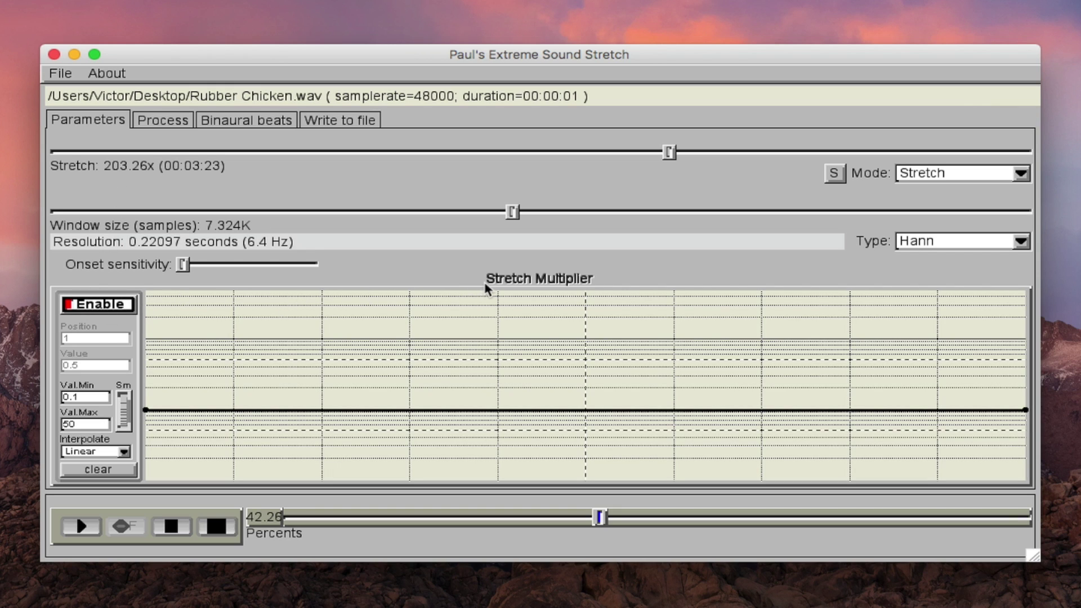
{"action": "mouse_move", "coordinate": [170, 413]}
{"action": "left_mouse_down"}
{"action": "mouse_move", "coordinate": [169, 302]}
{"action": "mouse_move", "coordinate": [201, 479]}
{"action": "left_mouse_up"}
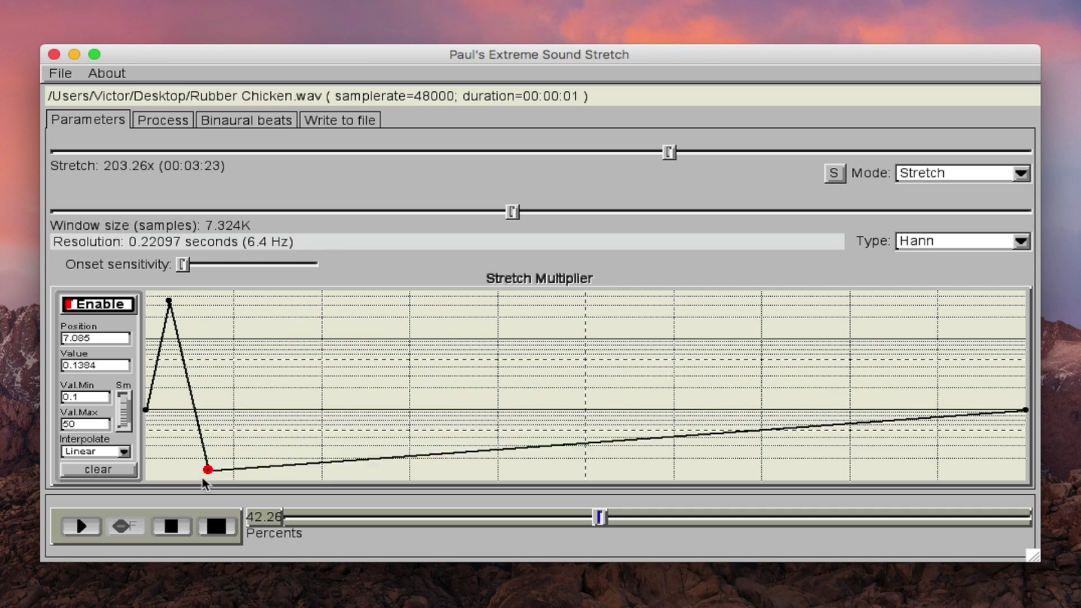
{"action": "left_click", "coordinate": [256, 477]}
{"action": "left_click_drag", "start_coordinate": [256, 476], "coordinate": [248, 298]}
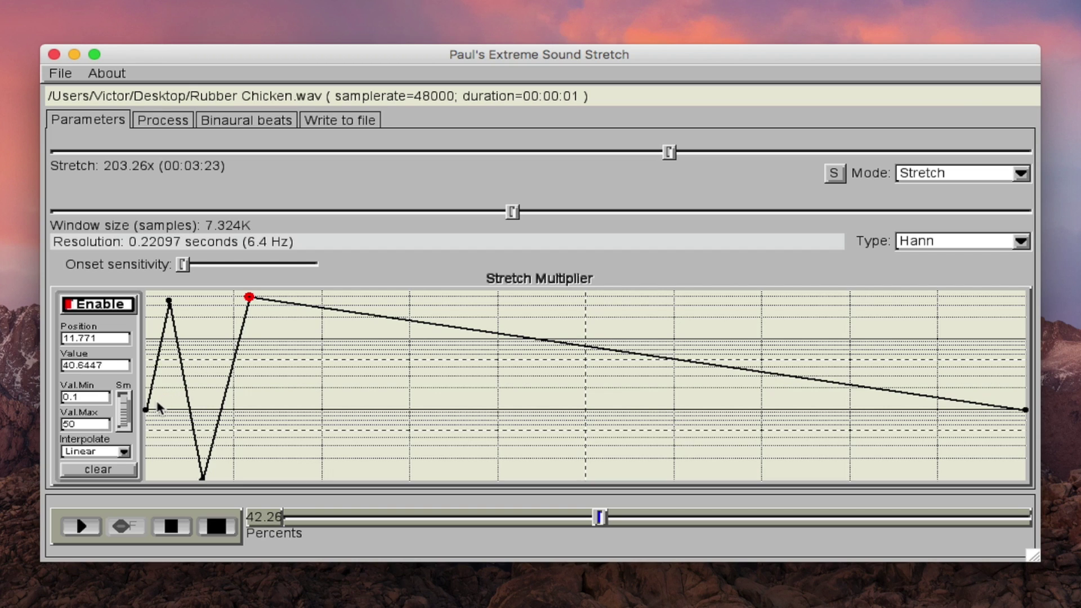
{"action": "left_click", "coordinate": [186, 464]}
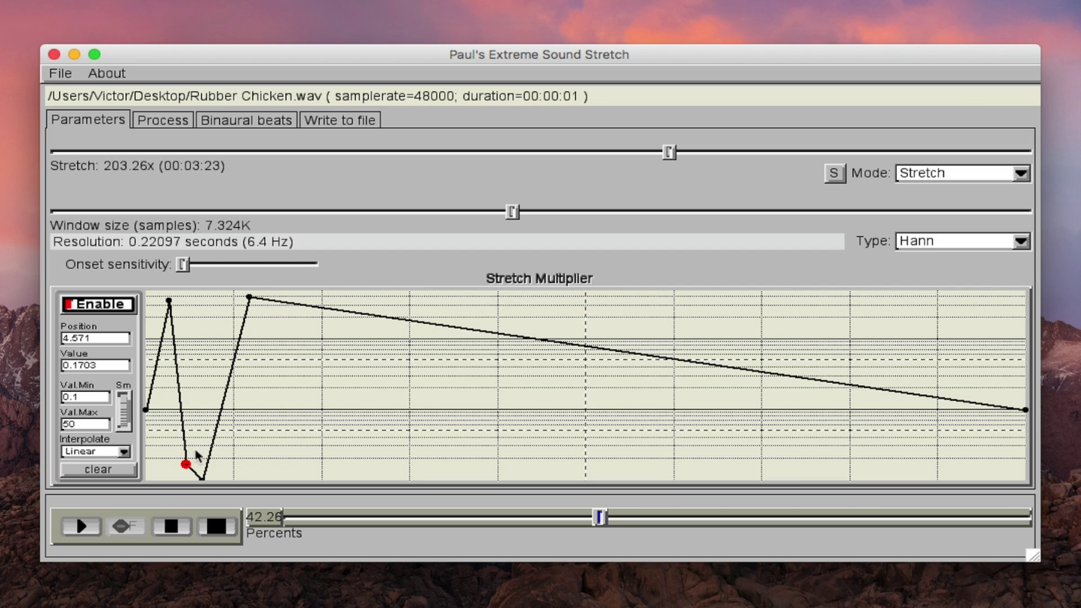
{"action": "left_click", "coordinate": [165, 300]}
{"action": "left_click_drag", "start_coordinate": [166, 301], "coordinate": [168, 296]}
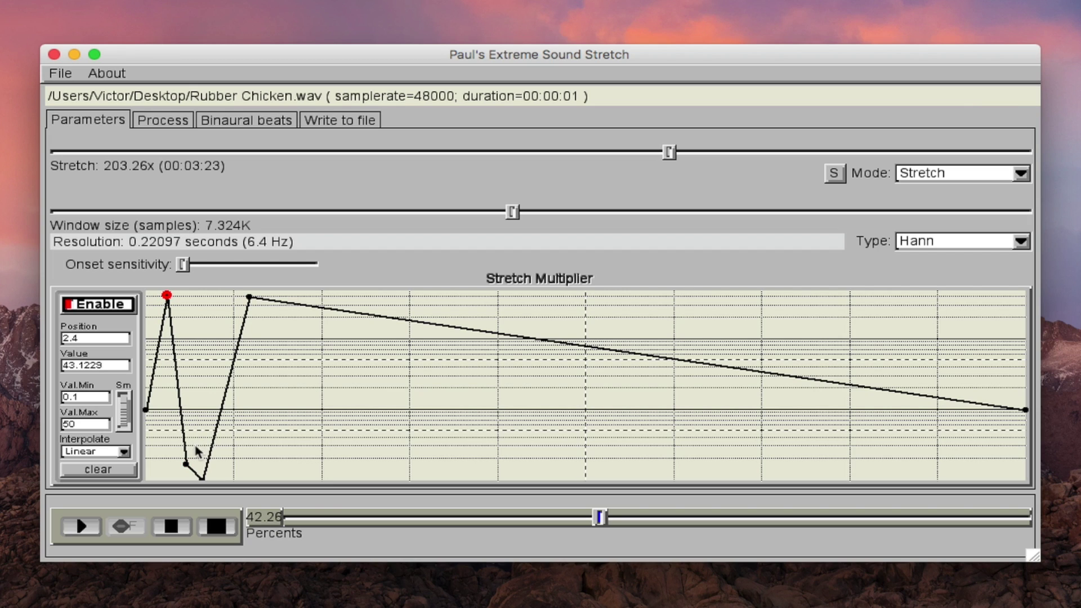
{"action": "left_click_drag", "start_coordinate": [187, 467], "coordinate": [188, 474]}
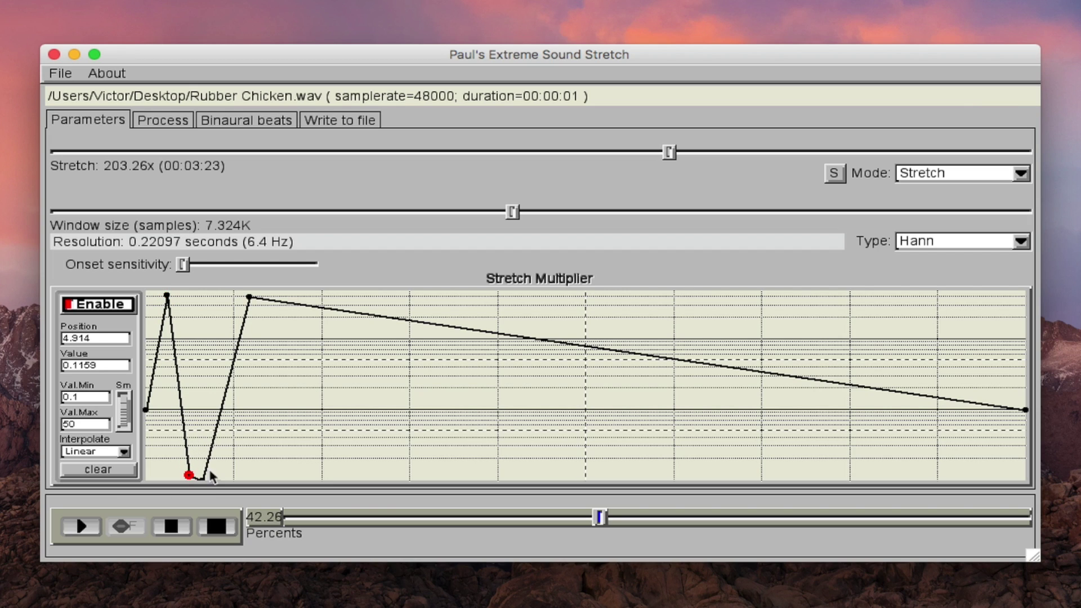
{"action": "mouse_move", "coordinate": [272, 323]}
{"action": "left_mouse_down"}
{"action": "mouse_move", "coordinate": [277, 307]}
{"action": "mouse_move", "coordinate": [270, 480]}
{"action": "left_mouse_up"}
Step: Play the preview, stop it at about 70%, and disable the Stretch Multiplier
{"action": "left_click", "coordinate": [81, 527]}
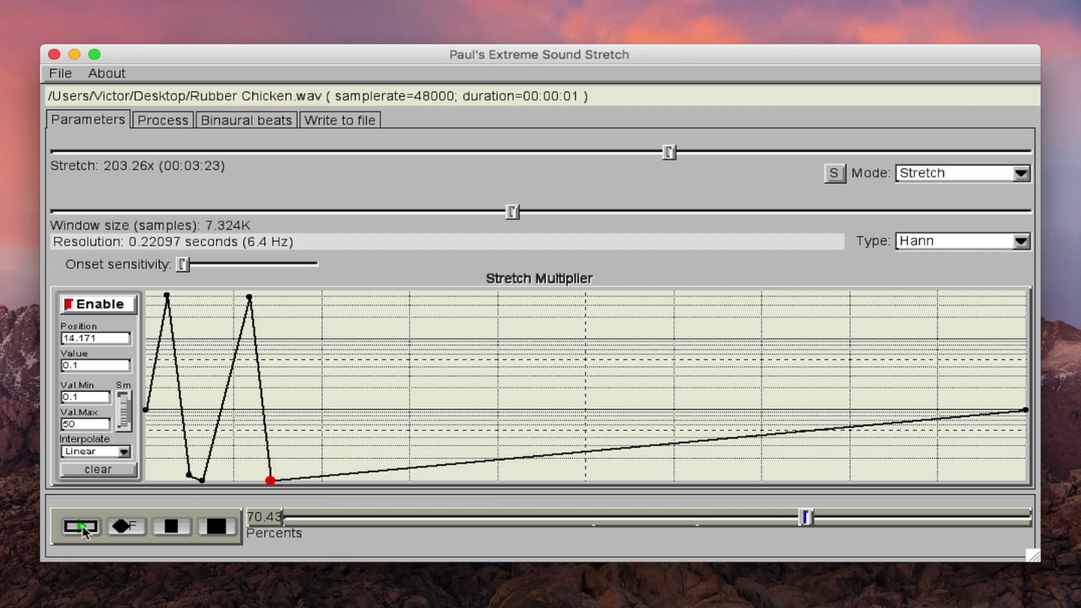
{"action": "left_click", "coordinate": [212, 527]}
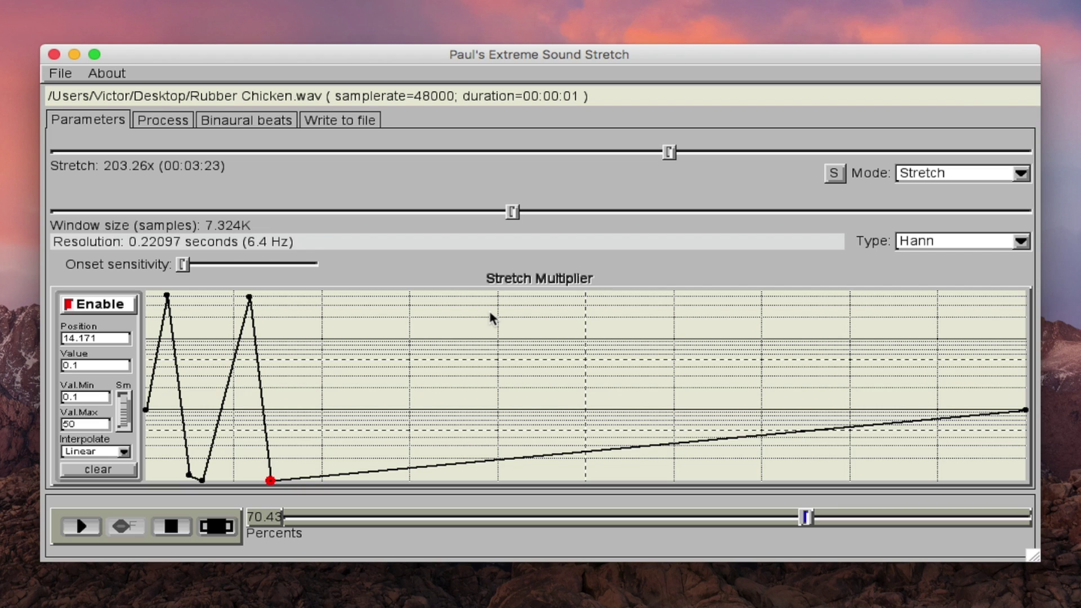
{"action": "left_click", "coordinate": [99, 308]}
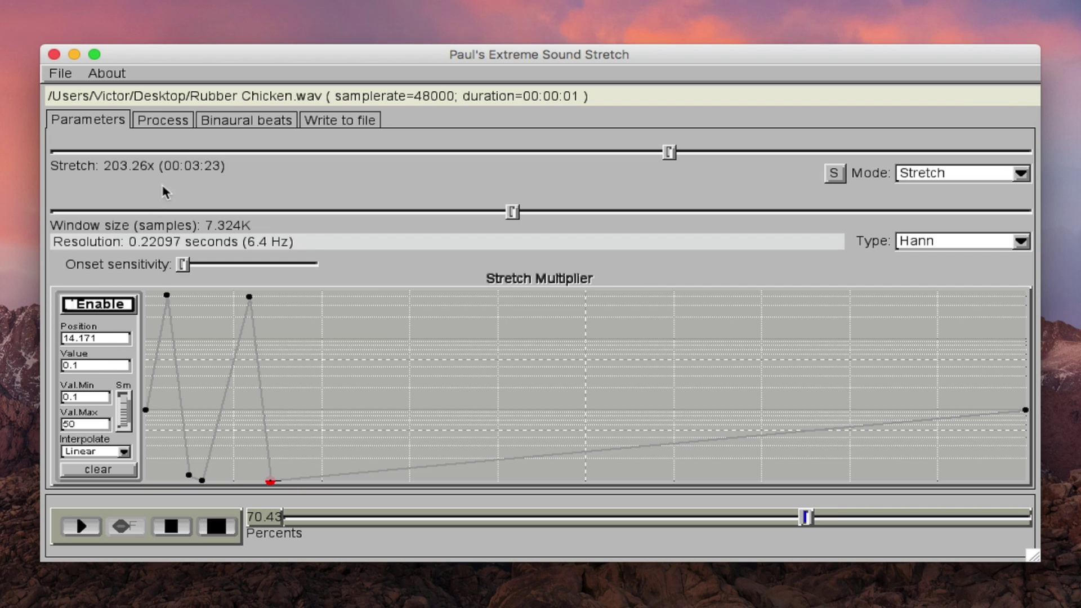
Step: On the Process tab, enable Harmonics and lower its count to 1
{"action": "left_click", "coordinate": [178, 122]}
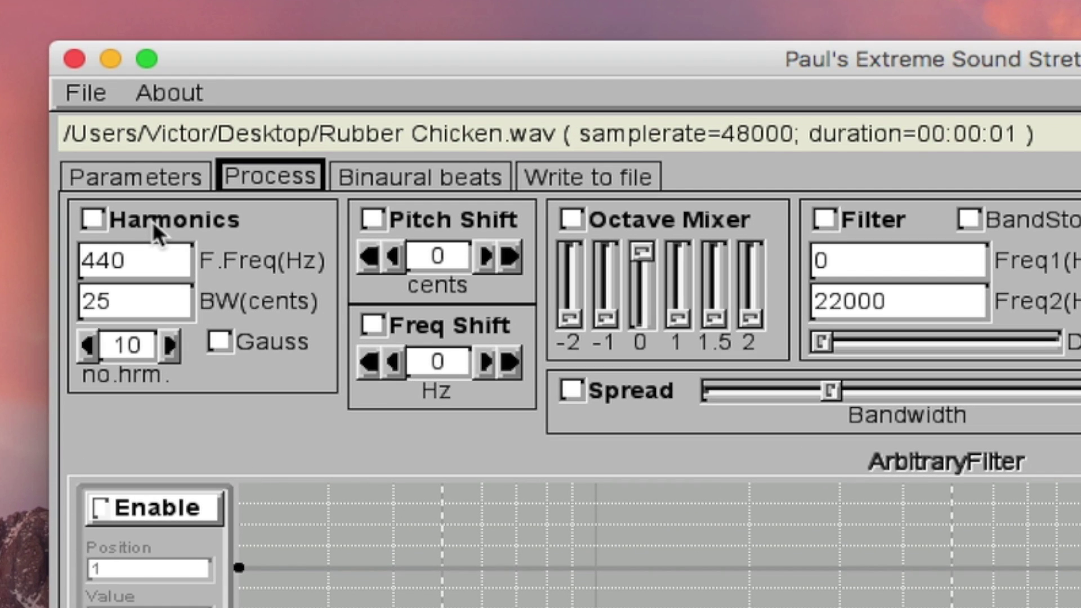
{"action": "left_click", "coordinate": [152, 221]}
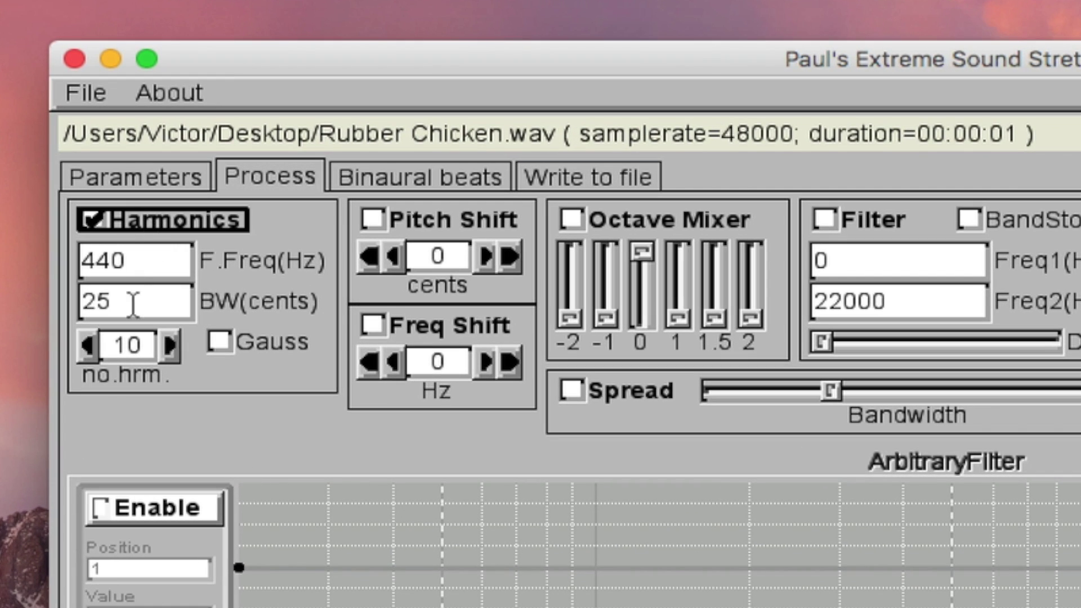
{"action": "left_click", "coordinate": [91, 350]}
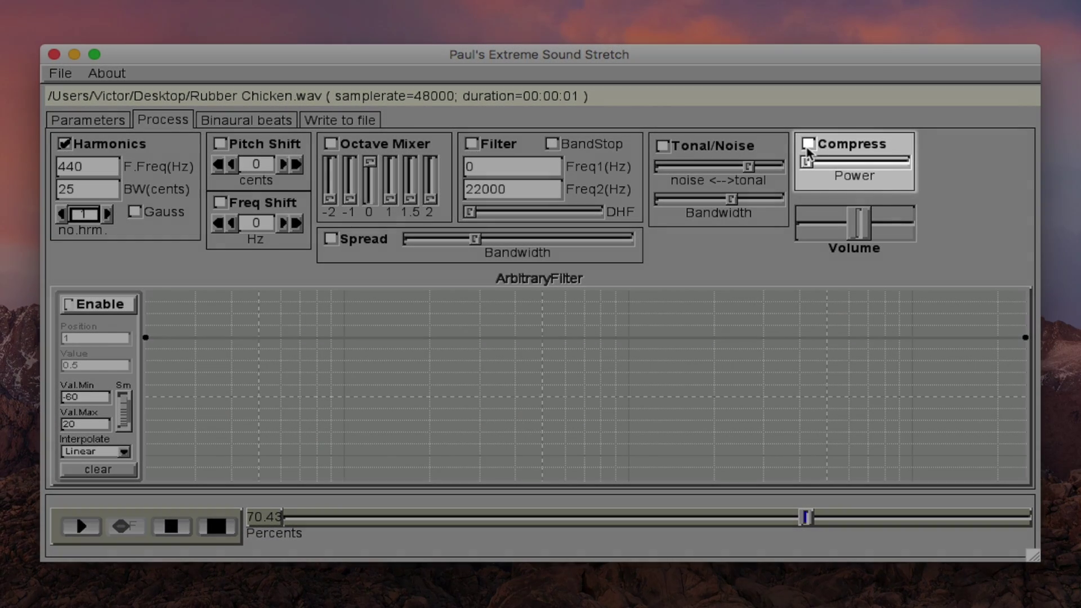
Step: Enable Compress at medium power, start the preview, and raise the Volume
{"action": "left_click", "coordinate": [809, 146]}
{"action": "left_click_drag", "start_coordinate": [806, 161], "coordinate": [856, 161]}
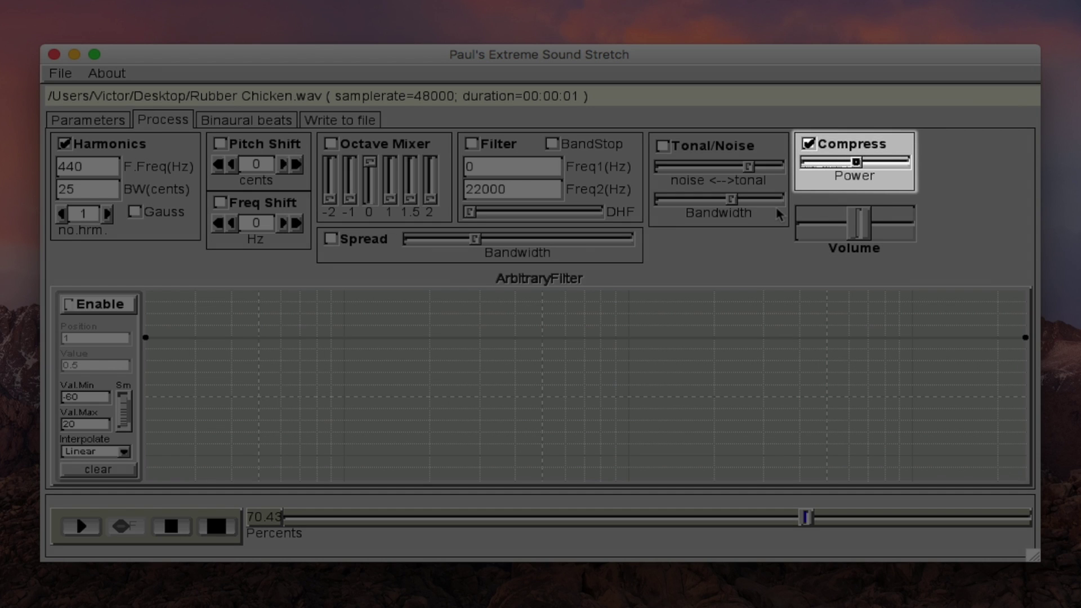
{"action": "left_click", "coordinate": [87, 533]}
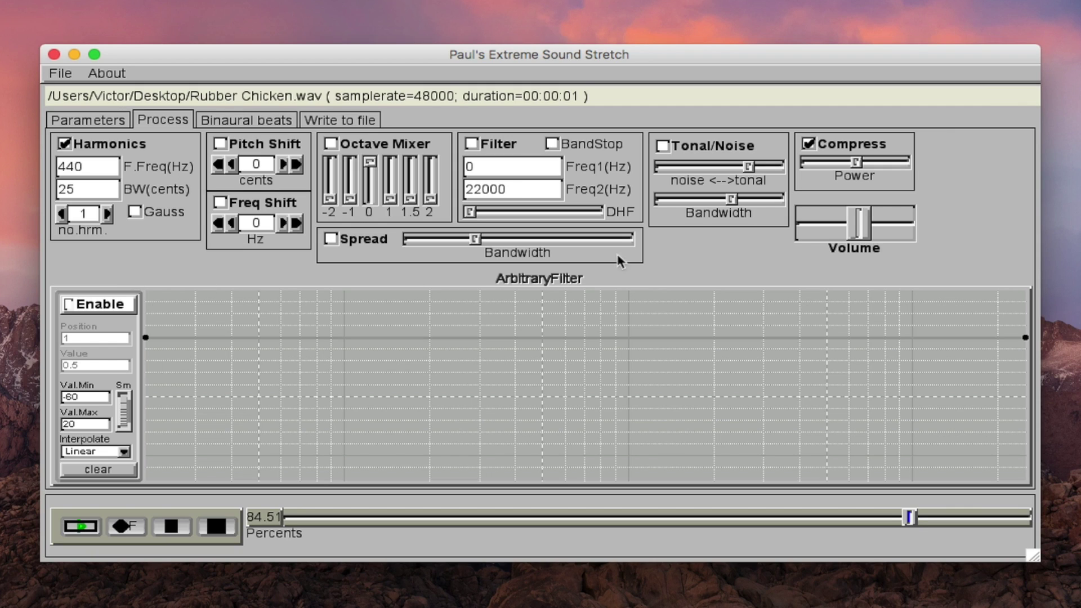
{"action": "left_click_drag", "start_coordinate": [860, 222], "coordinate": [880, 223]}
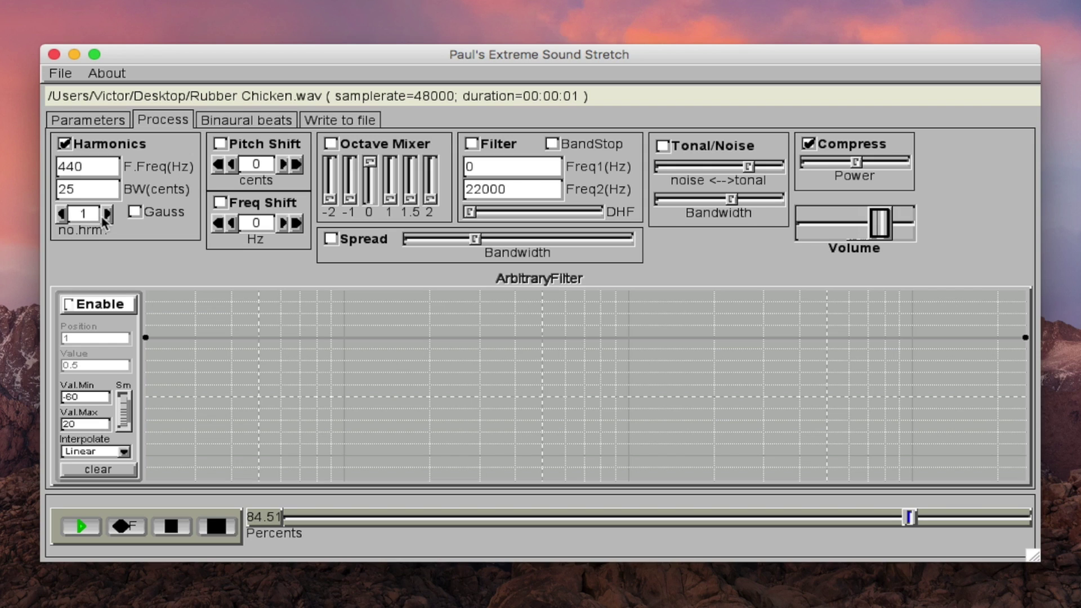
Step: Raise the harmonics count, bring it back down to 7, and stop playback
{"action": "left_click", "coordinate": [106, 214]}
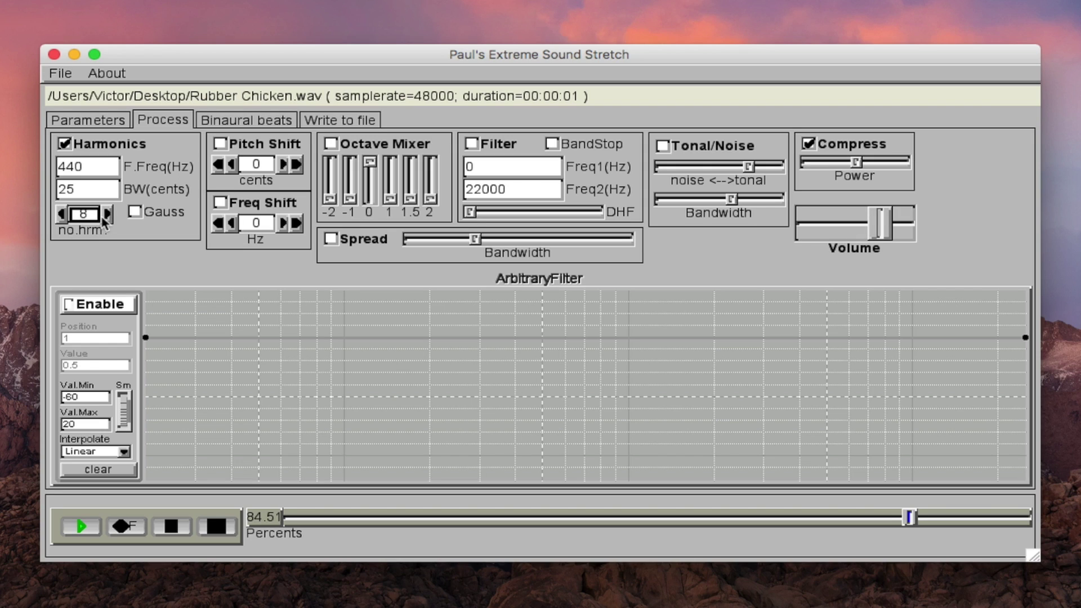
{"action": "left_click", "coordinate": [105, 215]}
{"action": "left_click", "coordinate": [106, 215]}
{"action": "left_click", "coordinate": [106, 215]}
{"action": "left_click", "coordinate": [105, 215]}
{"action": "left_click", "coordinate": [62, 218]}
{"action": "left_click", "coordinate": [62, 217]}
{"action": "left_click", "coordinate": [61, 218]}
{"action": "left_click", "coordinate": [61, 218]}
{"action": "left_click", "coordinate": [216, 527]}
Step: Turn Harmonics off, enable Pitch Shift and Freq Shift, and raise the pitch to 200 cents
{"action": "left_click", "coordinate": [66, 145]}
{"action": "left_click", "coordinate": [220, 144]}
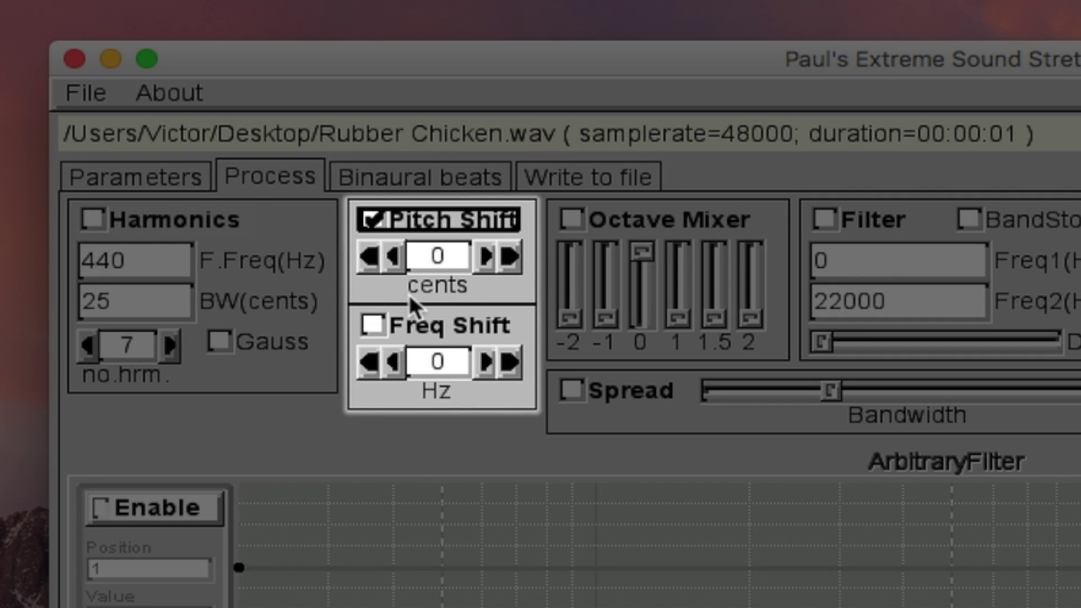
{"action": "left_click", "coordinate": [374, 327]}
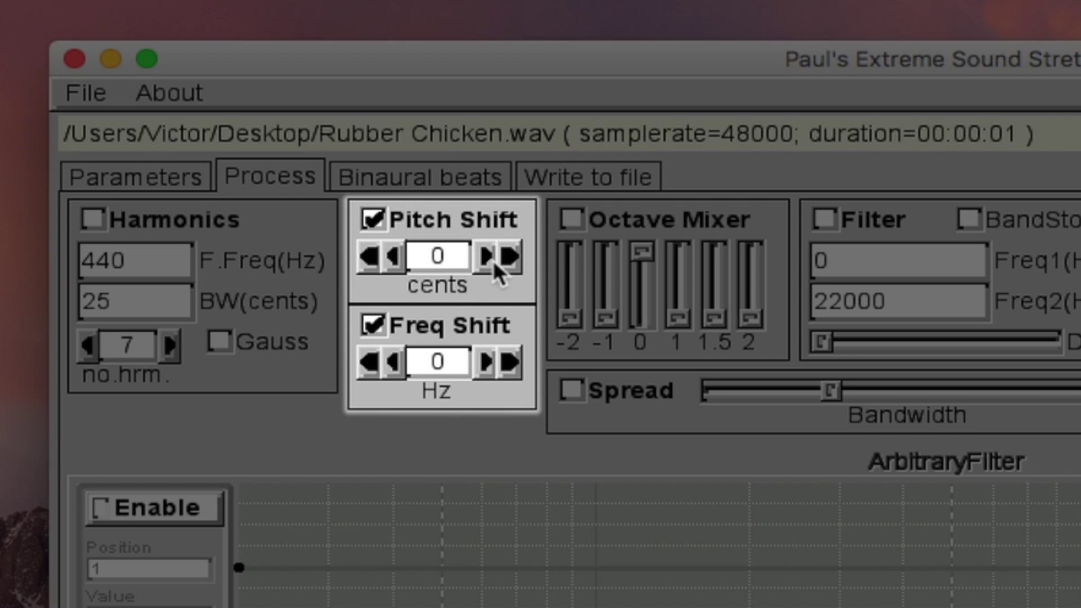
{"action": "left_click", "coordinate": [508, 257]}
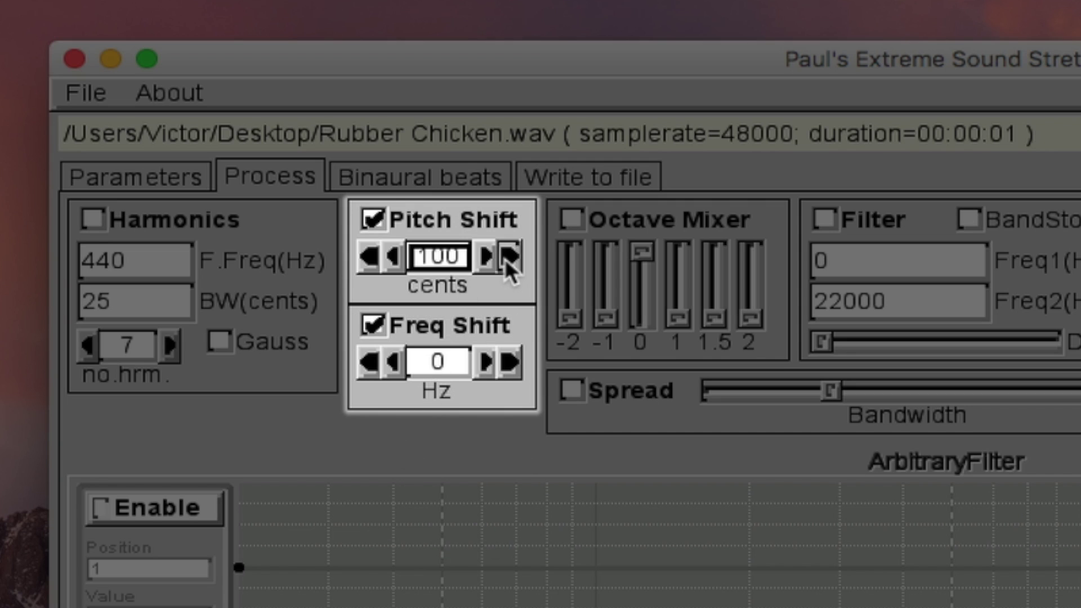
Step: Set the frequency shift to -204 Hz, then switch Pitch Shift and Freq Shift off
{"action": "double_click", "coordinate": [372, 366]}
{"action": "key", "text": "BackSpace"}
{"action": "type", "text": "4"}
{"action": "key", "text": "Return"}
{"action": "key", "text": "Tab"}
{"action": "key", "text": "space"}
{"action": "key", "text": "Tab"}
{"action": "key", "text": "space"}
Step: Enable the Octave Mixer: mute slider 0, set -2 to full, and raise -1 and 1 partway
{"action": "left_click", "coordinate": [570, 219]}
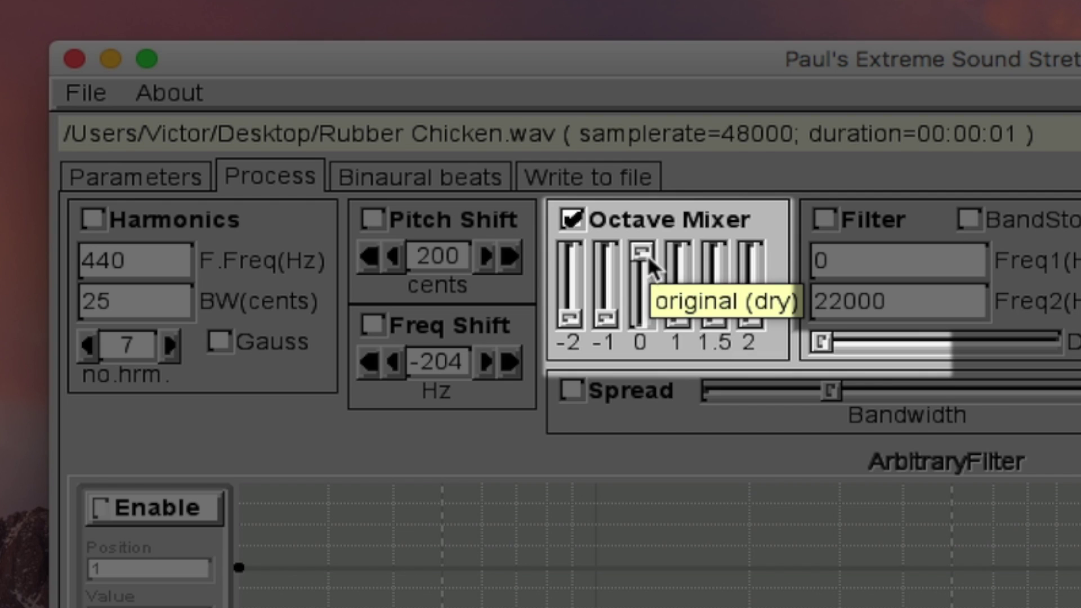
{"action": "left_click_drag", "start_coordinate": [649, 260], "coordinate": [643, 318]}
{"action": "left_click_drag", "start_coordinate": [571, 318], "coordinate": [576, 260]}
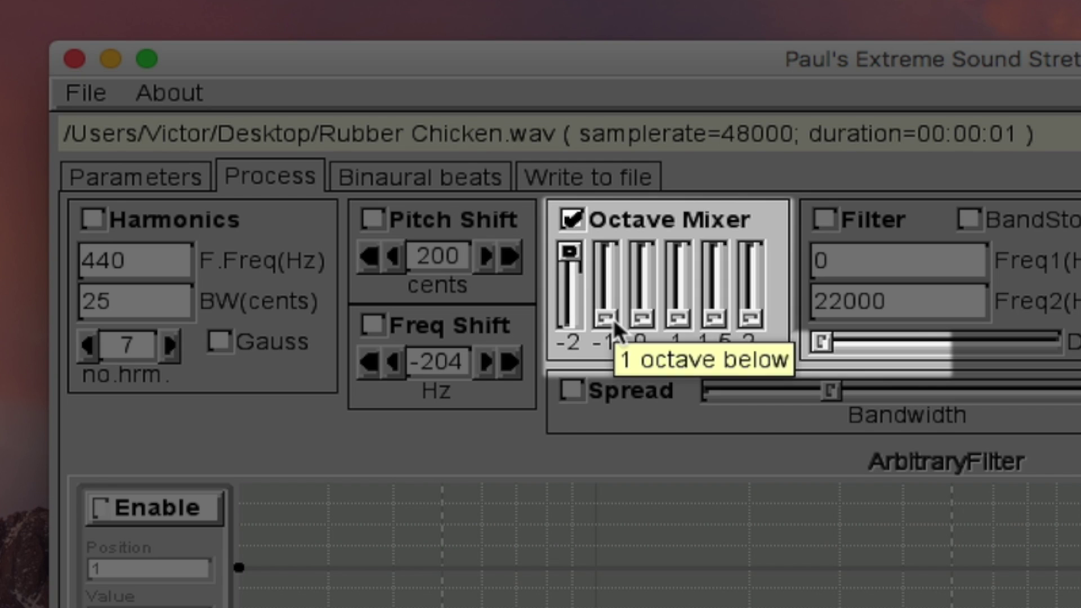
{"action": "left_click_drag", "start_coordinate": [608, 324], "coordinate": [605, 278]}
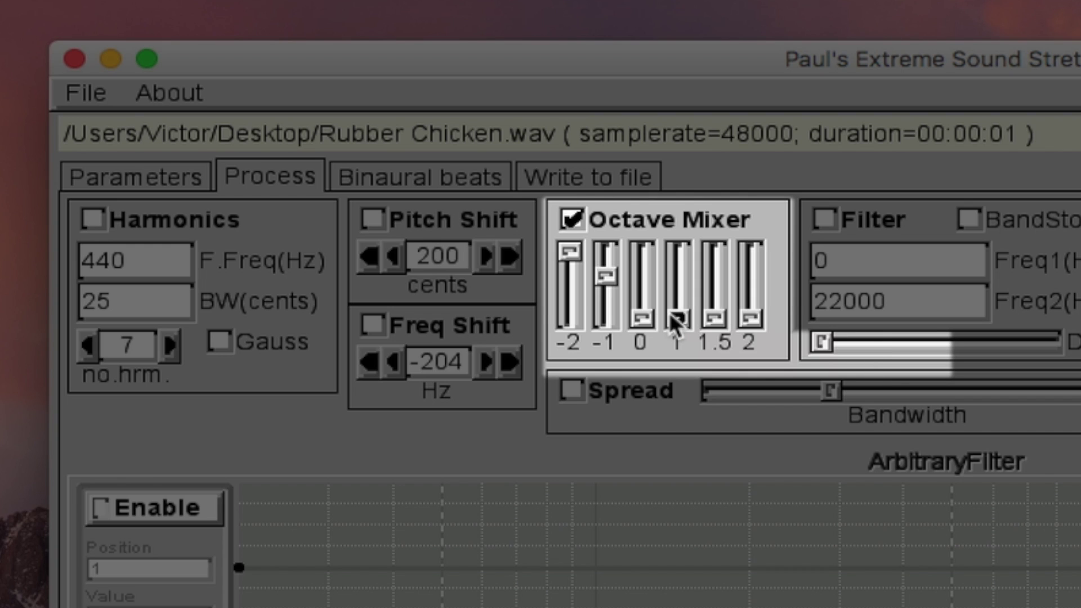
{"action": "left_click_drag", "start_coordinate": [679, 318], "coordinate": [676, 295]}
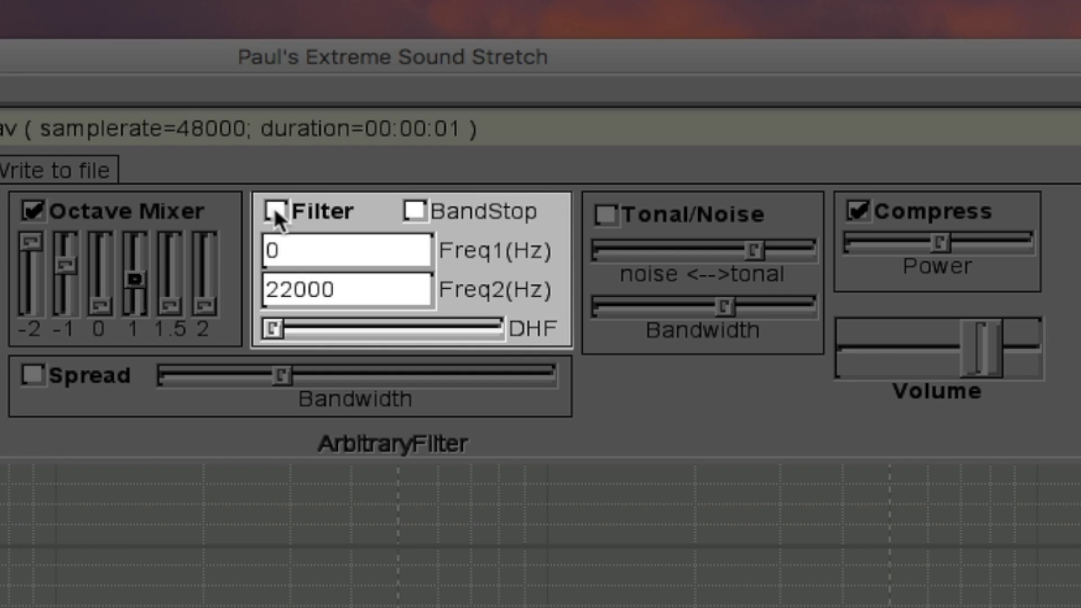
Step: Enable the filter with Freq1 500 Hz and Freq2 800 Hz, and widen the spread bandwidth
{"action": "left_click", "coordinate": [276, 213]}
{"action": "left_click", "coordinate": [281, 251]}
{"action": "key", "text": "BackSpace"}
{"action": "type", "text": "500"}
{"action": "double_click", "coordinate": [300, 290]}
{"action": "type", "text": "800"}
{"action": "key", "text": "Tab"}
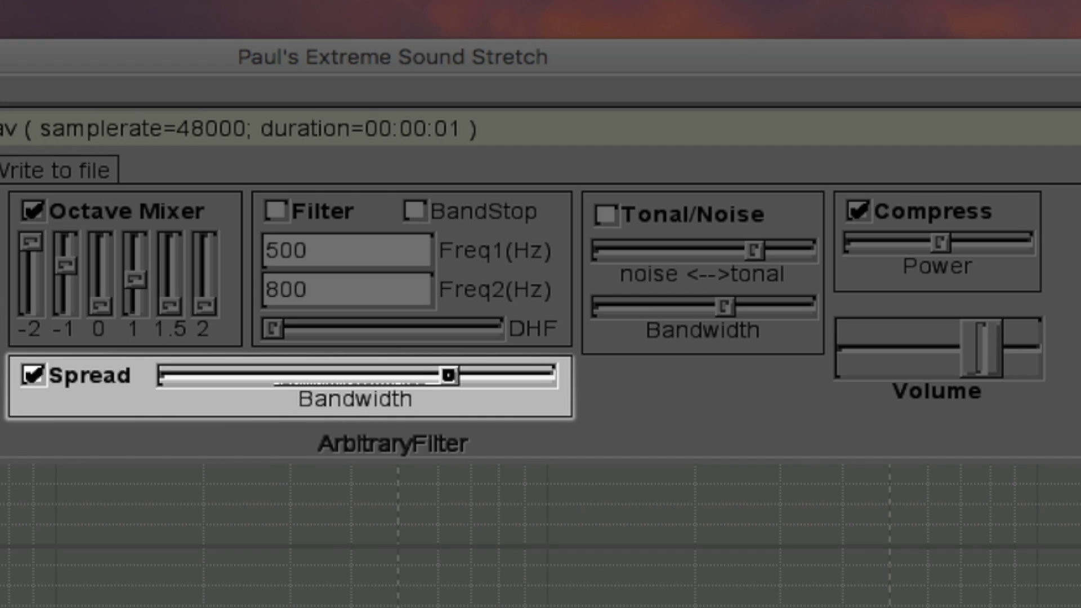
{"action": "left_click_drag", "start_coordinate": [448, 374], "coordinate": [449, 374]}
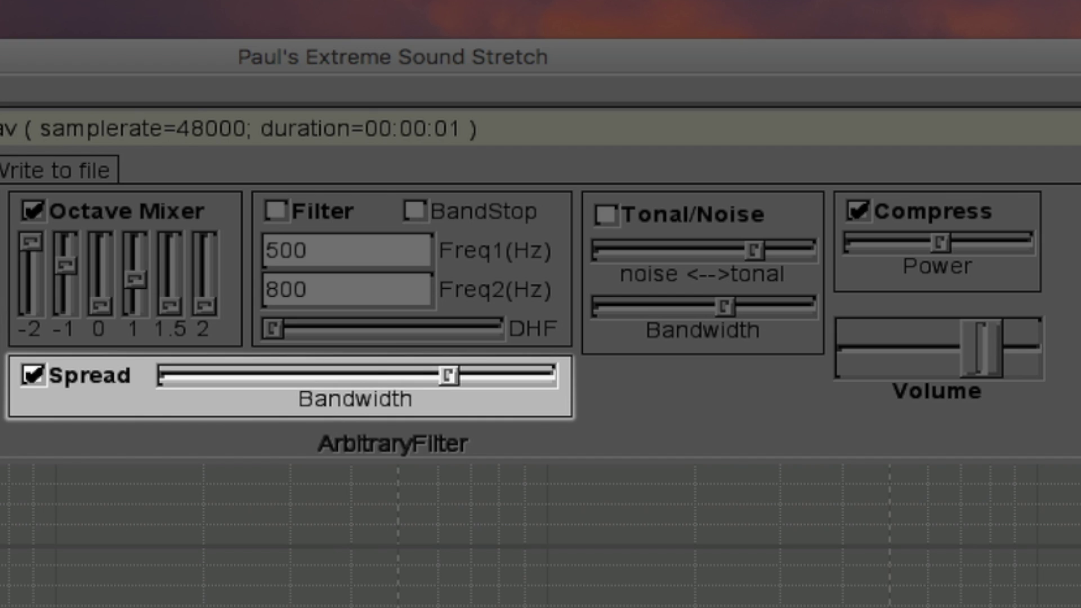
Step: Turn Spread off and enable Tonal/Noise with its balance set near the noise end
{"action": "left_click", "coordinate": [109, 377]}
{"action": "left_click", "coordinate": [606, 214]}
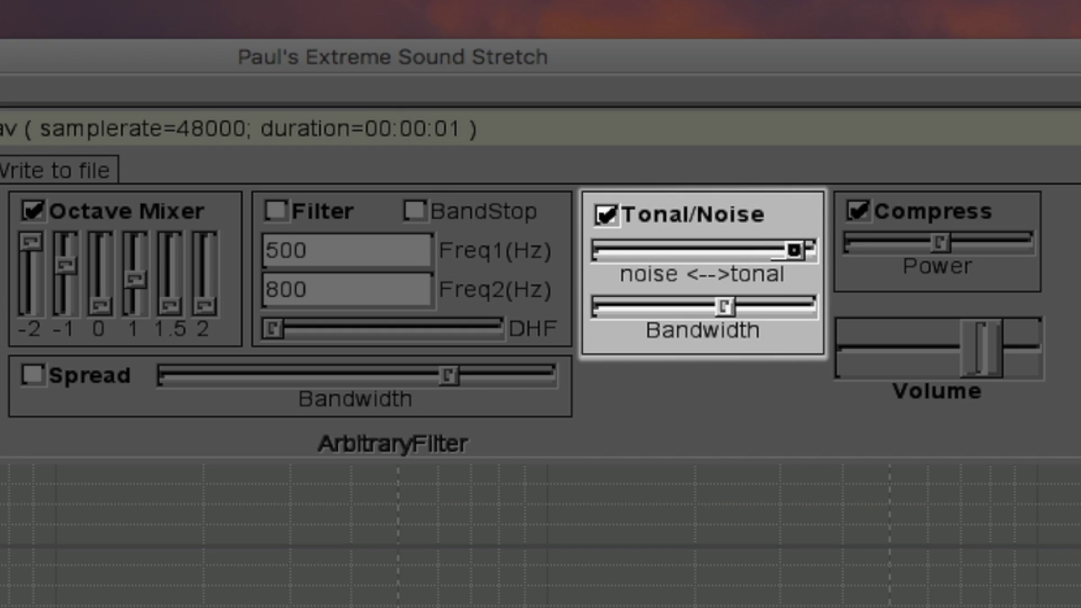
{"action": "left_click", "coordinate": [627, 248]}
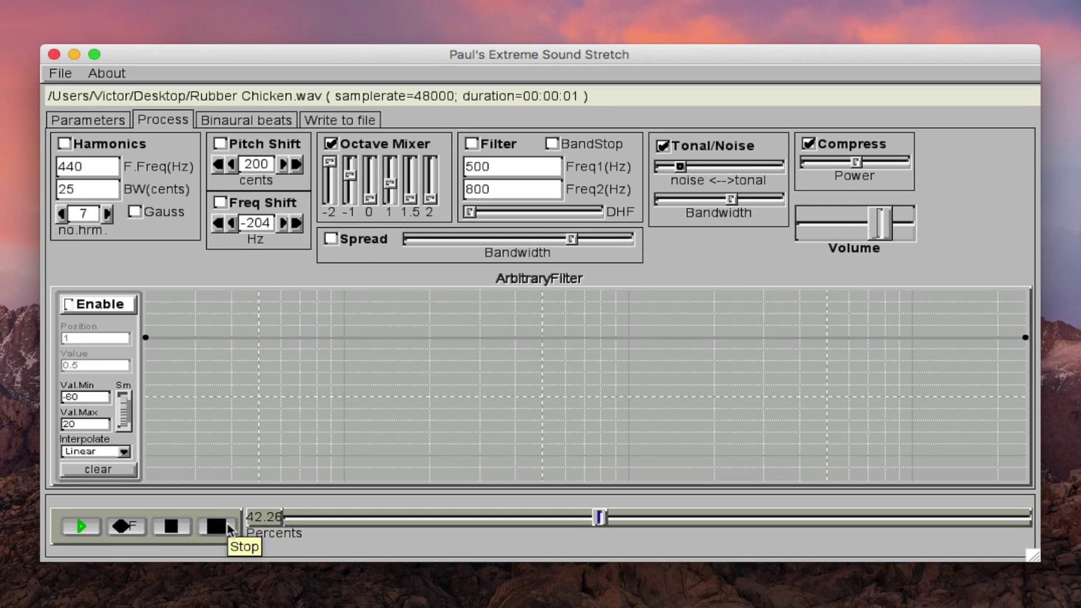
Step: Stop the preview, enable the arbitrary filter, and drag its points to low and high extremes
{"action": "left_click", "coordinate": [221, 527]}
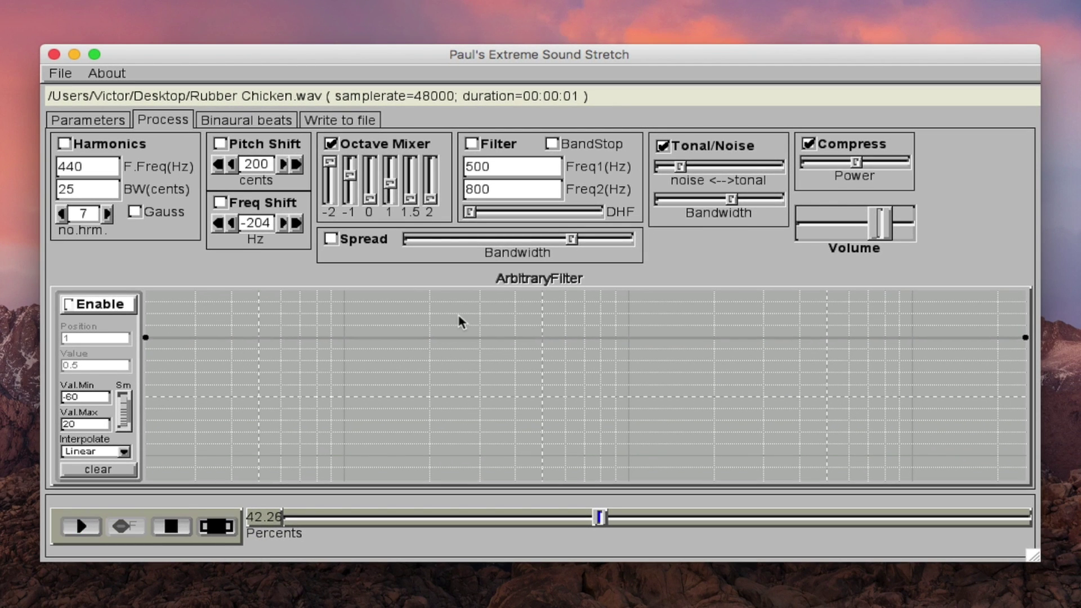
{"action": "left_click", "coordinate": [114, 306]}
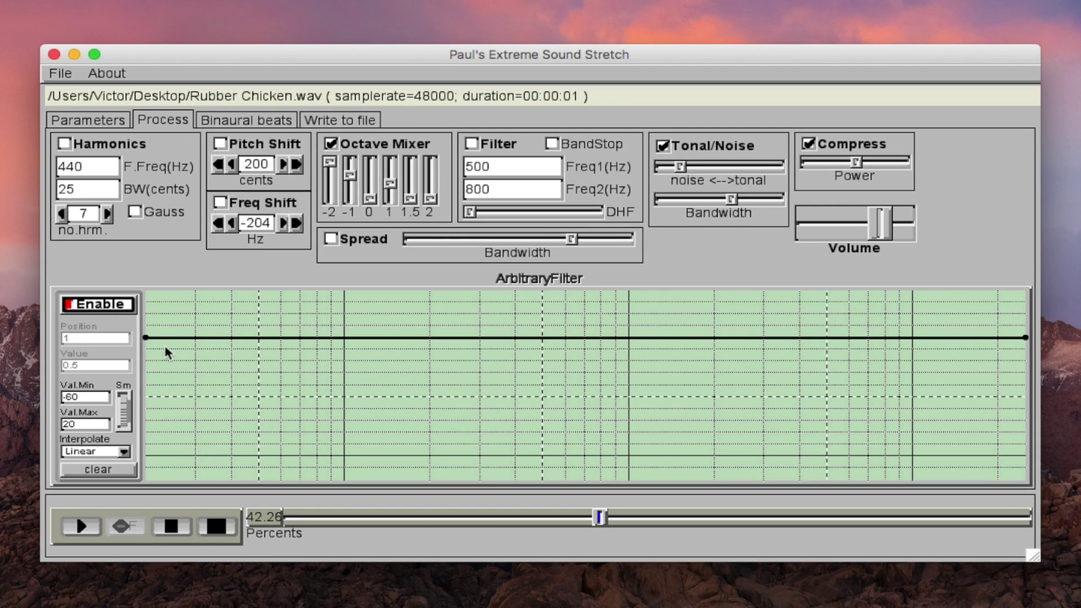
{"action": "mouse_move", "coordinate": [161, 346]}
{"action": "left_mouse_down"}
{"action": "mouse_move", "coordinate": [162, 475]}
{"action": "mouse_move", "coordinate": [209, 299]}
{"action": "mouse_move", "coordinate": [248, 481]}
{"action": "left_mouse_up"}
{"action": "left_click", "coordinate": [186, 470]}
{"action": "left_click", "coordinate": [236, 304]}
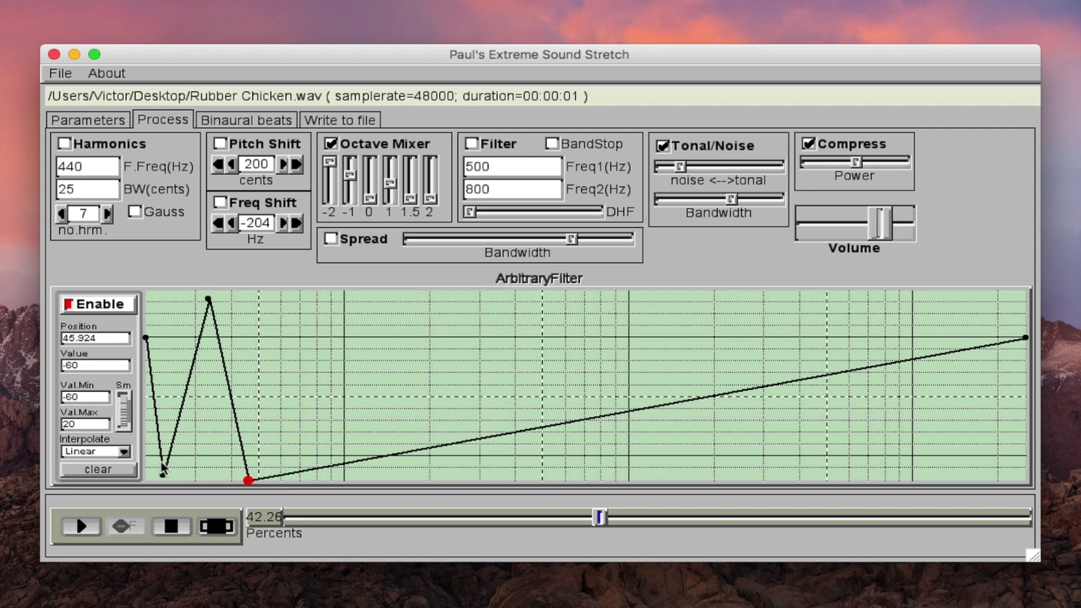
{"action": "left_click_drag", "start_coordinate": [163, 467], "coordinate": [164, 483]}
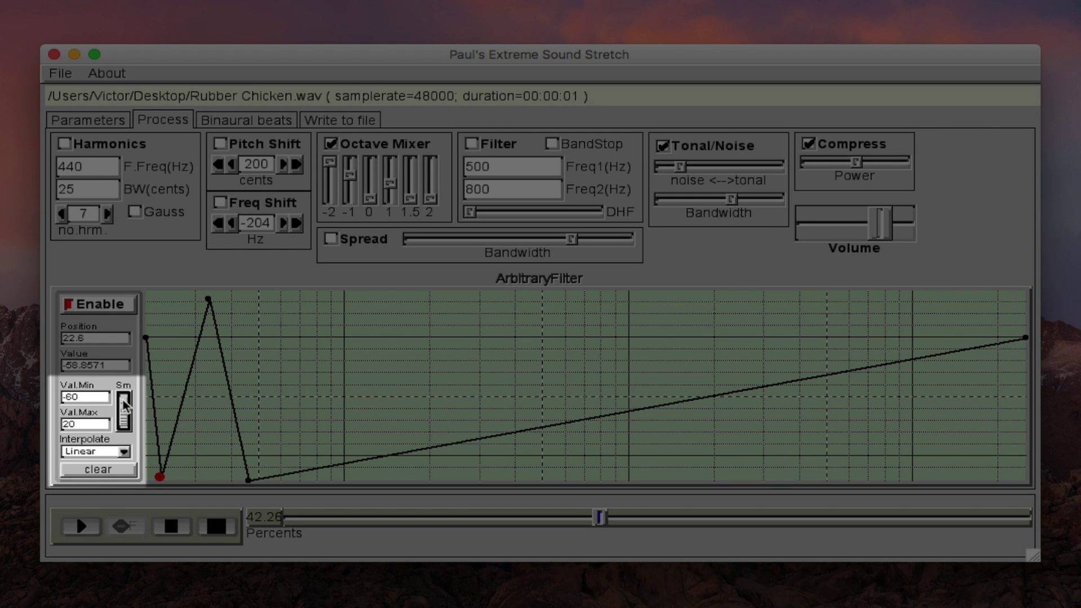
Step: Smooth then sharpen the filter with the Sm slider, and sketch sharp peaks during playback
{"action": "left_click_drag", "start_coordinate": [124, 404], "coordinate": [131, 433]}
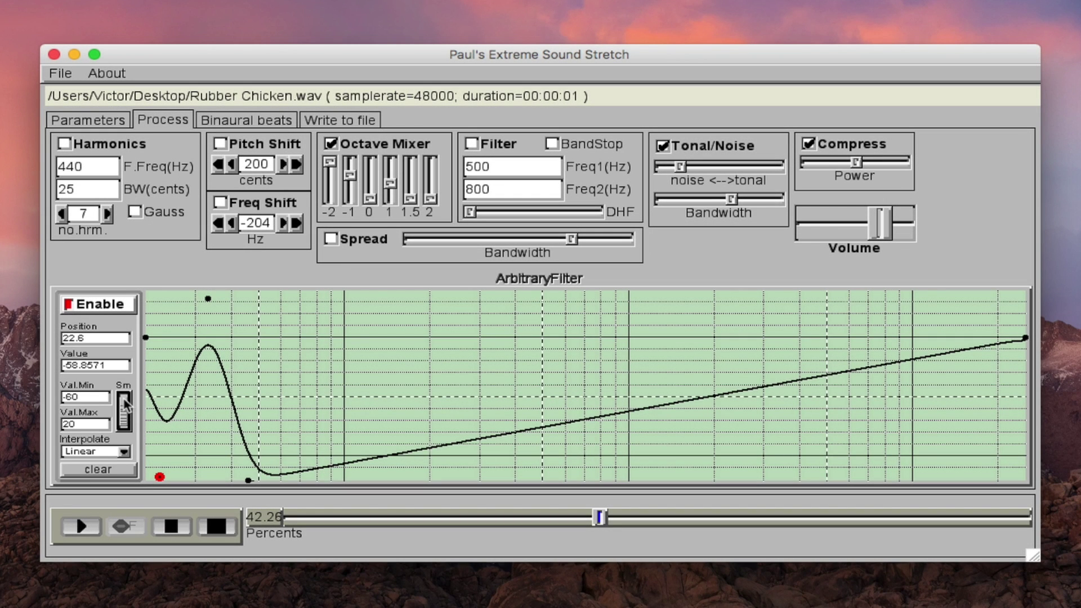
{"action": "left_click_drag", "start_coordinate": [124, 407], "coordinate": [137, 484]}
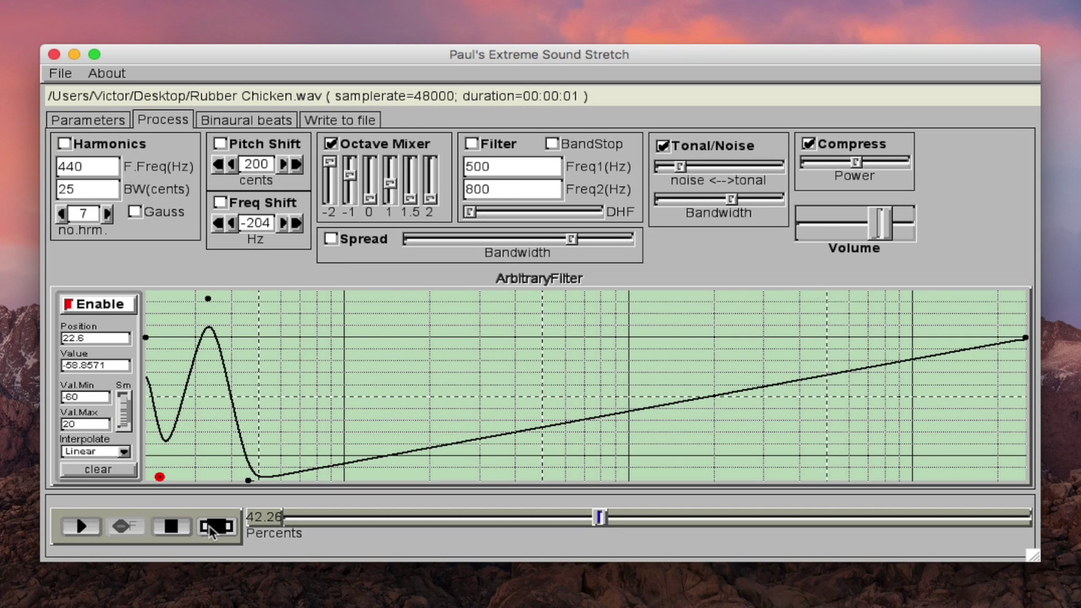
{"action": "left_click", "coordinate": [75, 527]}
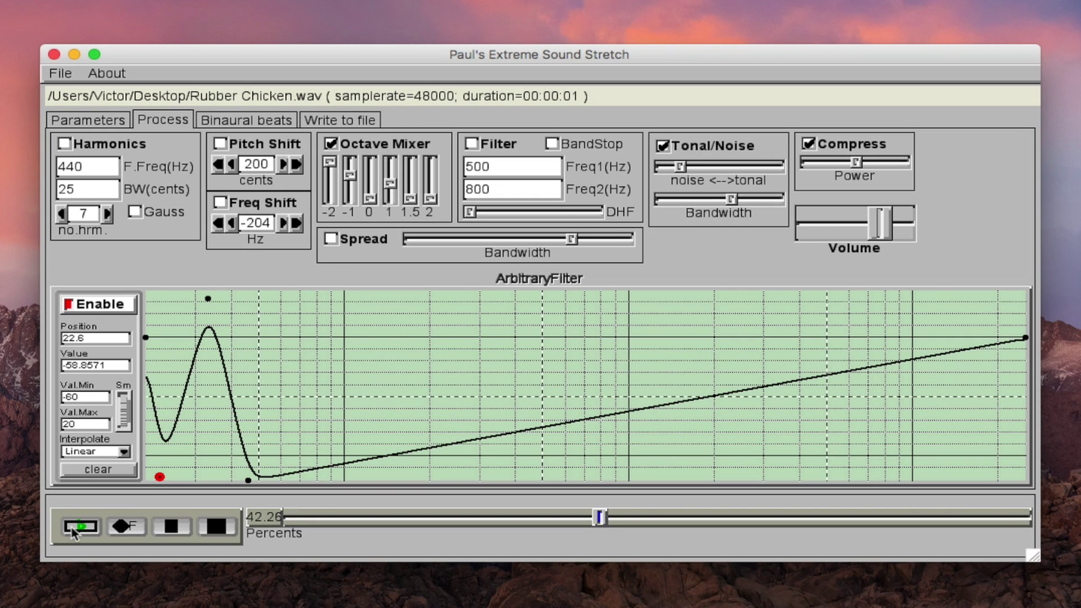
{"action": "left_click_drag", "start_coordinate": [212, 296], "coordinate": [328, 294]}
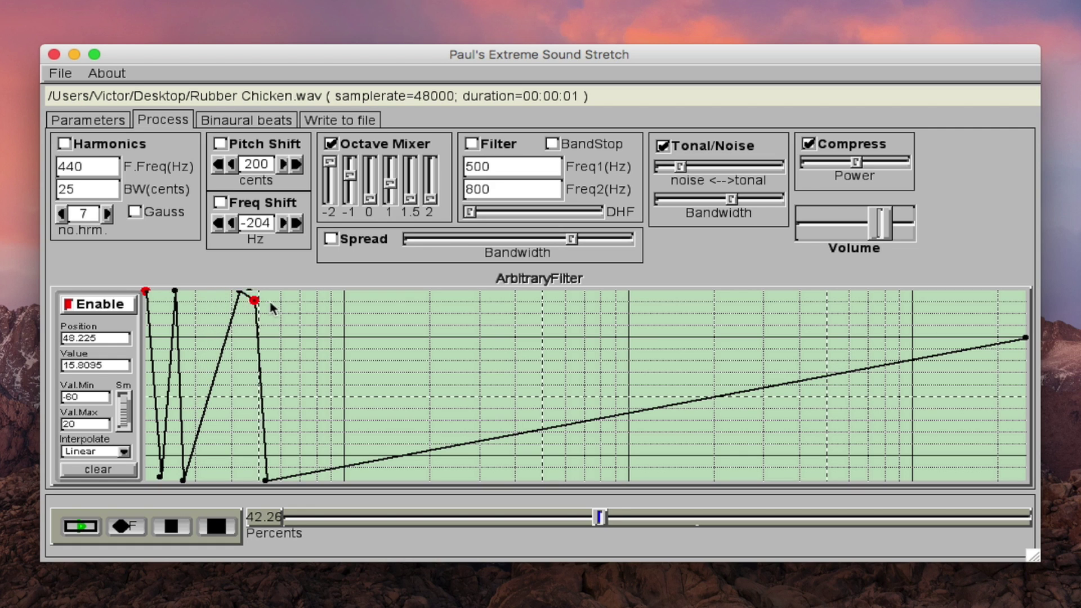
Step: Clear the filter curve and draw a new high-low-high three-point zigzag
{"action": "left_click", "coordinate": [125, 471]}
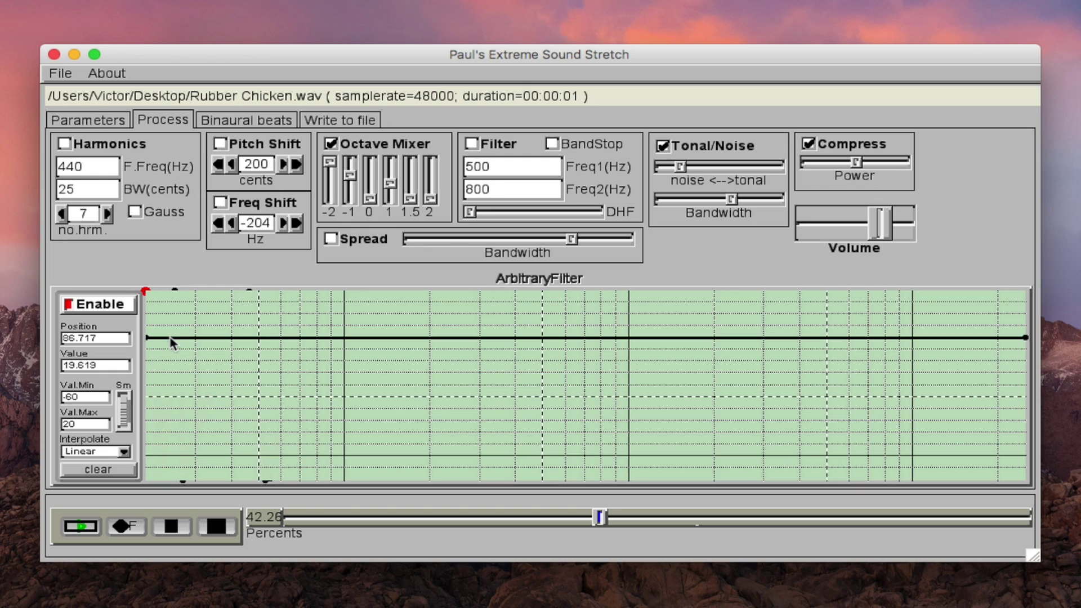
{"action": "left_click_drag", "start_coordinate": [173, 336], "coordinate": [182, 302]}
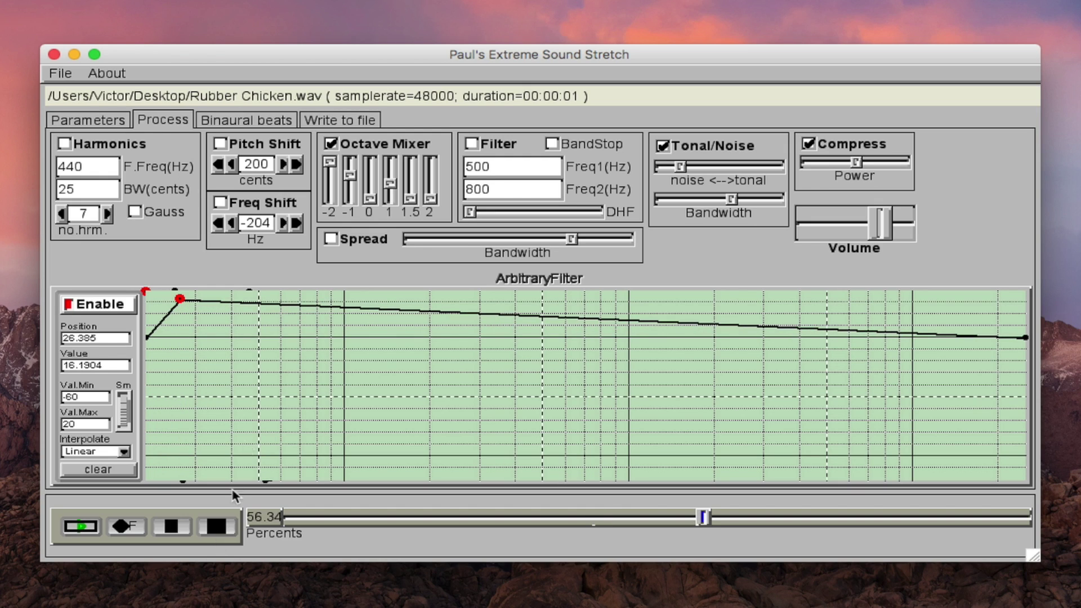
{"action": "mouse_move", "coordinate": [208, 304]}
{"action": "left_mouse_down"}
{"action": "mouse_move", "coordinate": [204, 460]}
{"action": "mouse_move", "coordinate": [259, 326]}
{"action": "mouse_move", "coordinate": [293, 455]}
{"action": "left_mouse_up"}
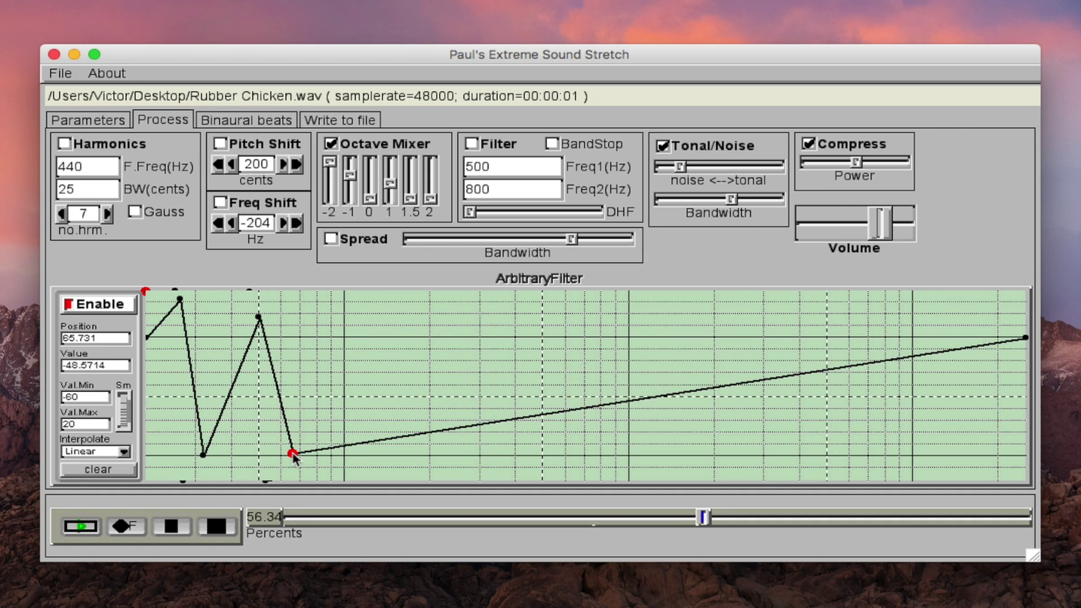
{"action": "mouse_move", "coordinate": [362, 447]}
{"action": "left_mouse_down"}
{"action": "mouse_move", "coordinate": [354, 329]}
{"action": "mouse_move", "coordinate": [389, 449]}
{"action": "left_mouse_up"}
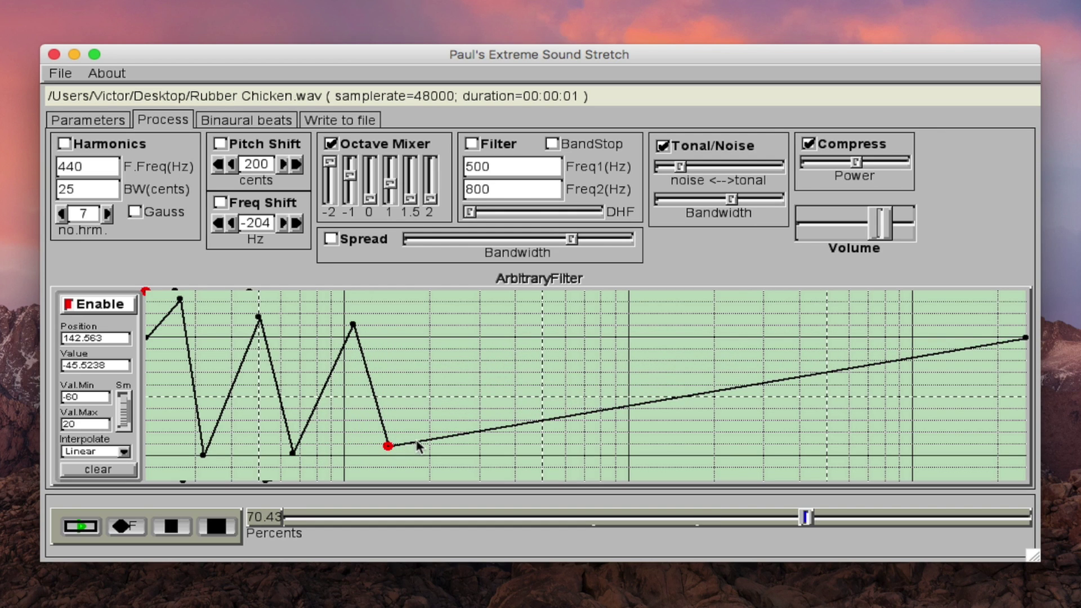
Step: Stop playback and clear the arbitrary filter back to a flat line, confirming Yes
{"action": "left_click", "coordinate": [217, 526]}
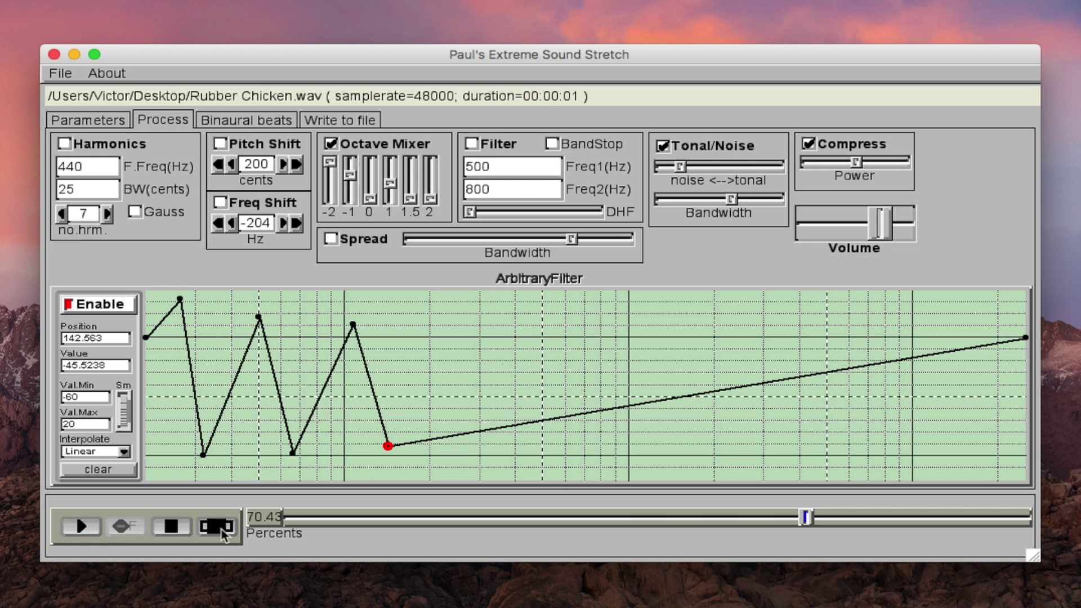
{"action": "left_click", "coordinate": [114, 471]}
{"action": "left_click", "coordinate": [149, 470]}
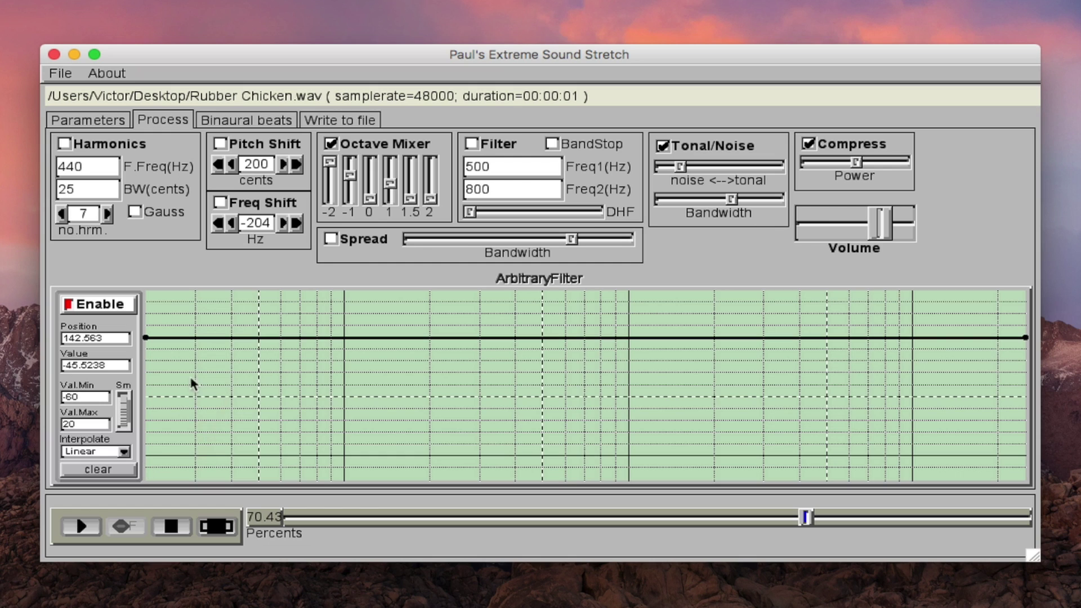
Step: Enable binaural beats, start playback, and raise the beat power
{"action": "left_click", "coordinate": [231, 120]}
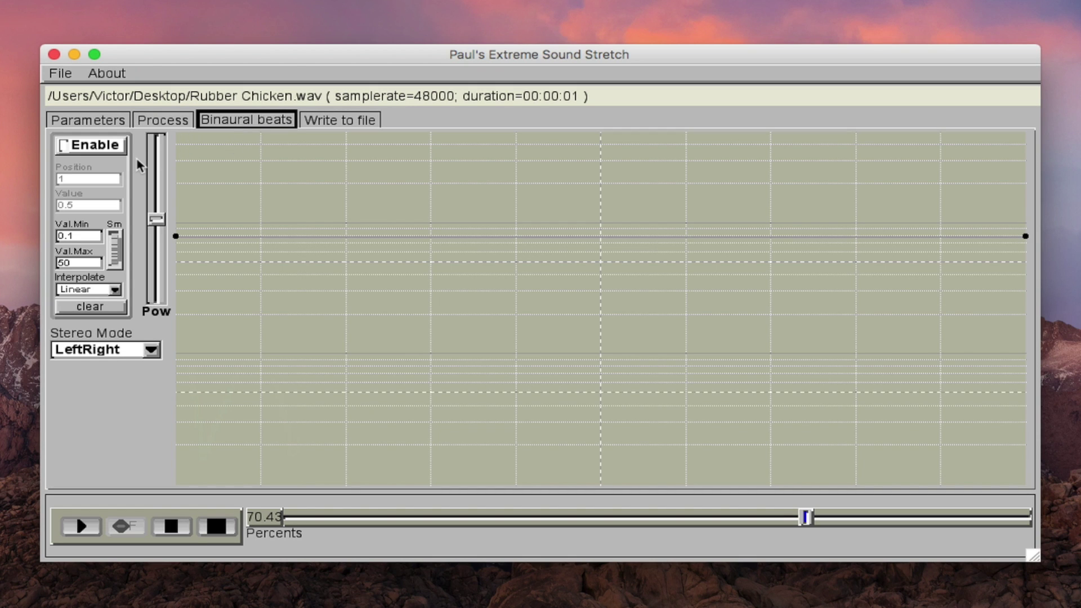
{"action": "left_click", "coordinate": [92, 146]}
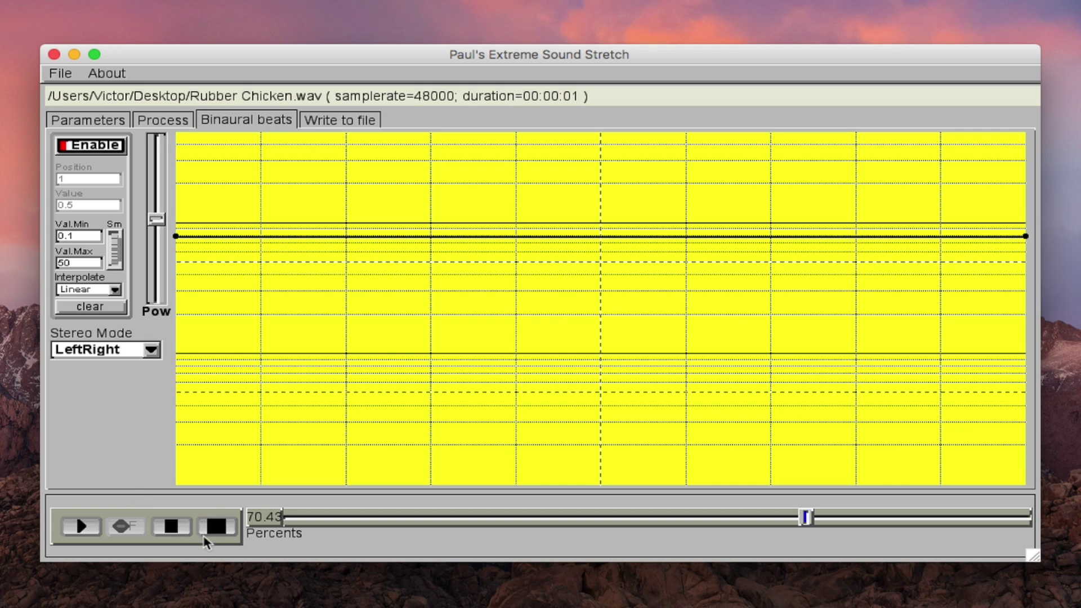
{"action": "left_click", "coordinate": [216, 527]}
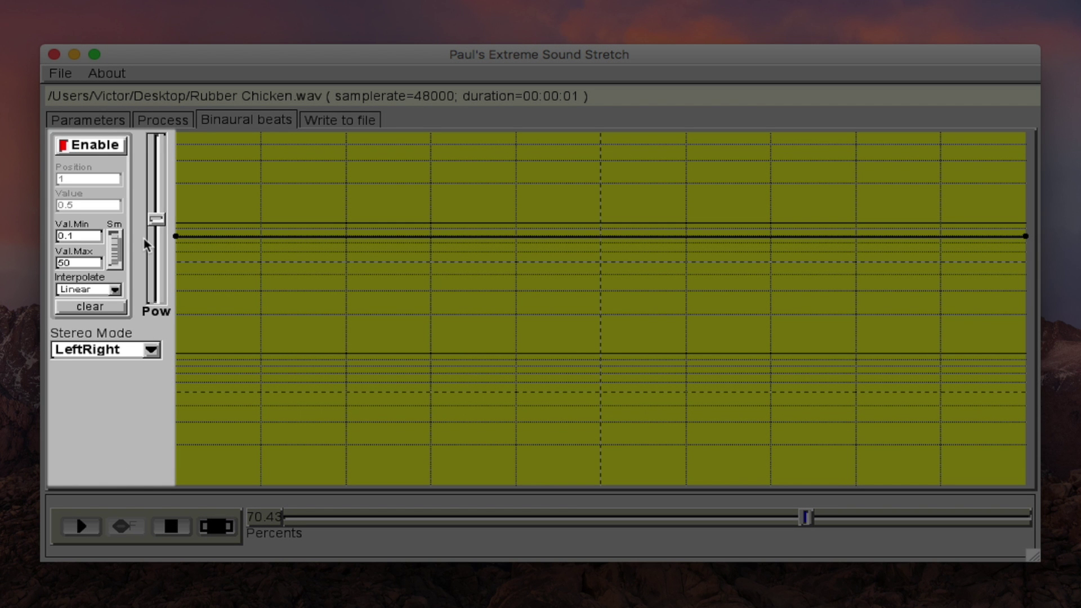
{"action": "left_click", "coordinate": [81, 527]}
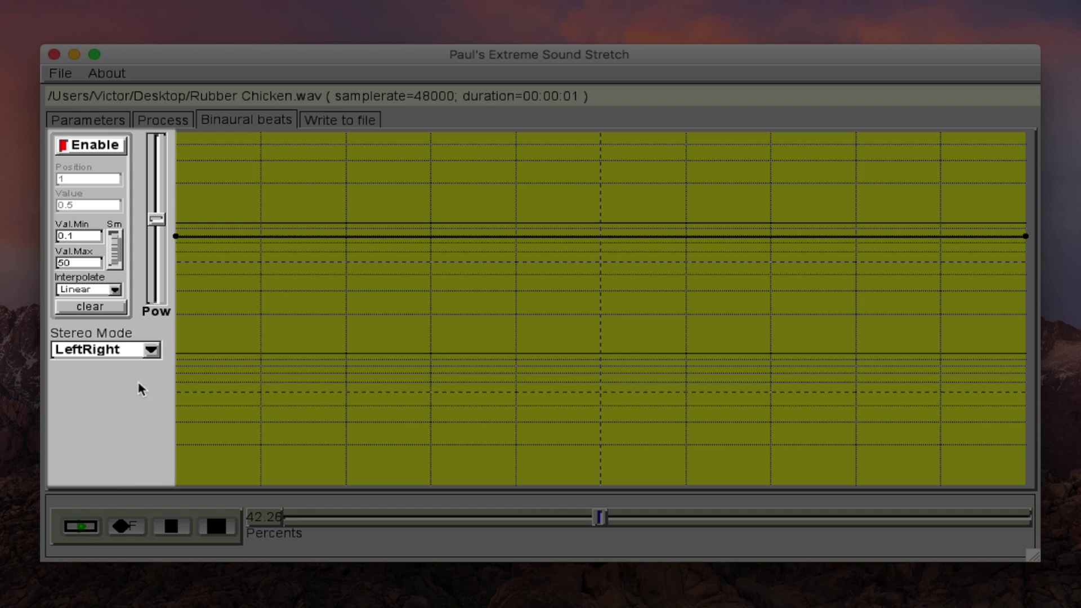
{"action": "left_click_drag", "start_coordinate": [155, 218], "coordinate": [162, 150]}
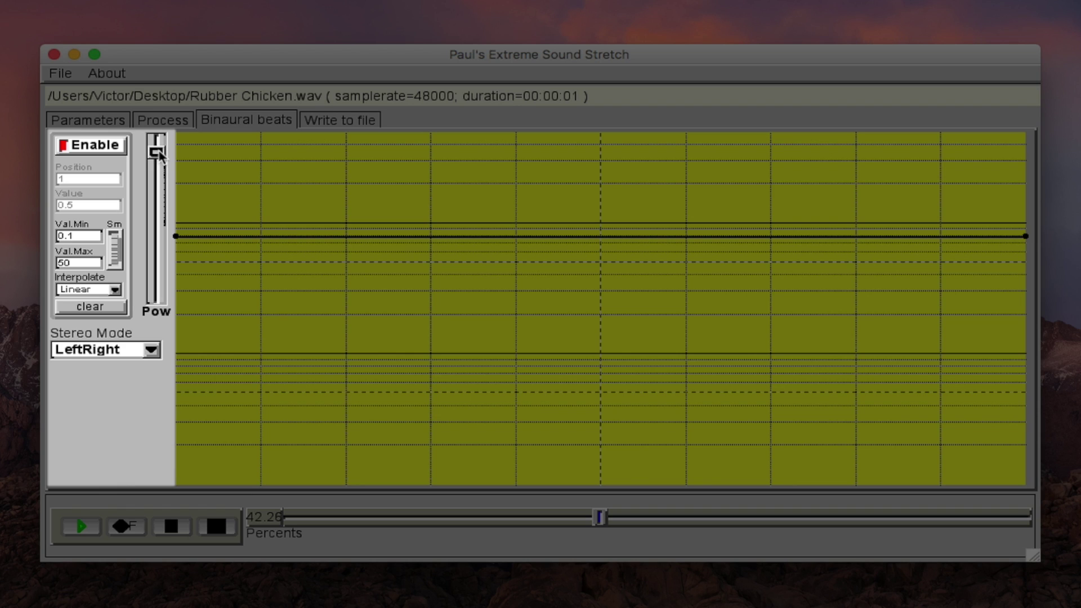
Step: Set Stereo Mode to Symmetric and settle the Pow slider just below maximum
{"action": "left_click", "coordinate": [152, 354]}
{"action": "left_click", "coordinate": [142, 380]}
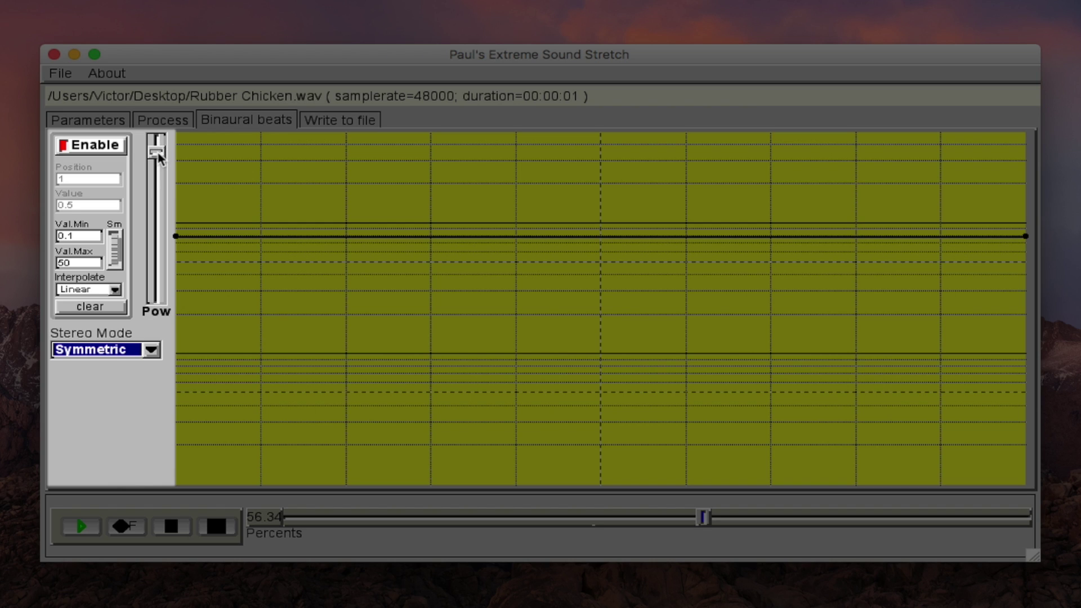
{"action": "left_click_drag", "start_coordinate": [157, 155], "coordinate": [160, 215]}
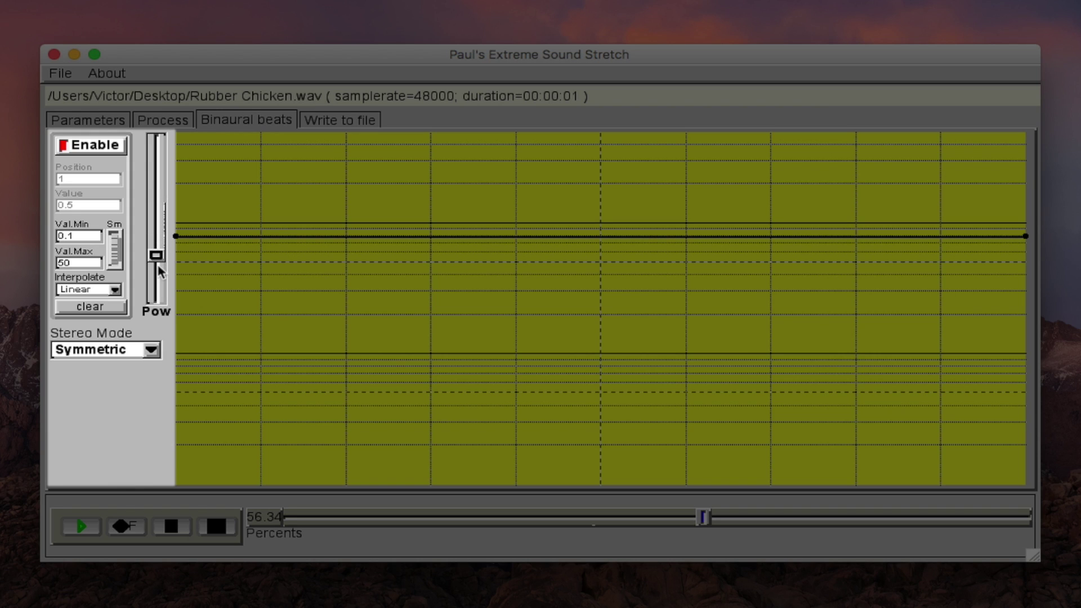
{"action": "left_click", "coordinate": [158, 267]}
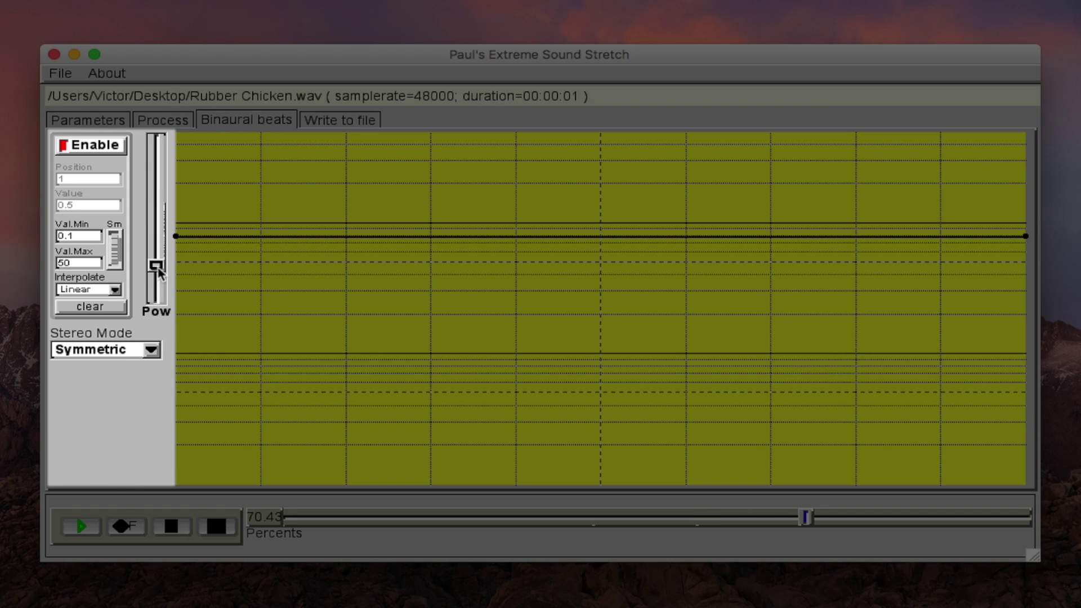
{"action": "left_click_drag", "start_coordinate": [158, 268], "coordinate": [163, 152]}
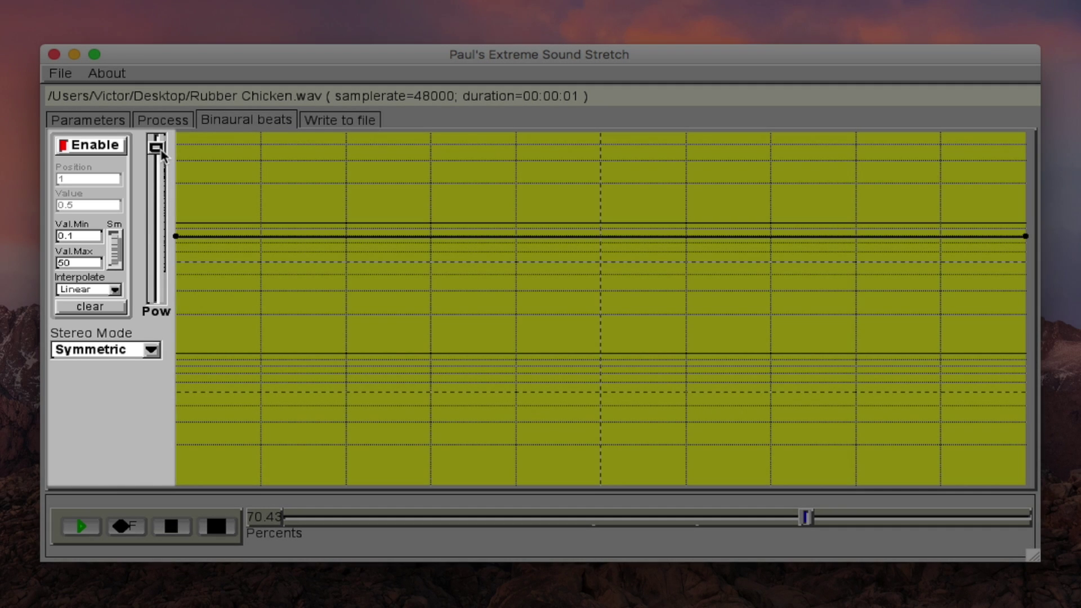
{"action": "left_click_drag", "start_coordinate": [161, 152], "coordinate": [160, 171]}
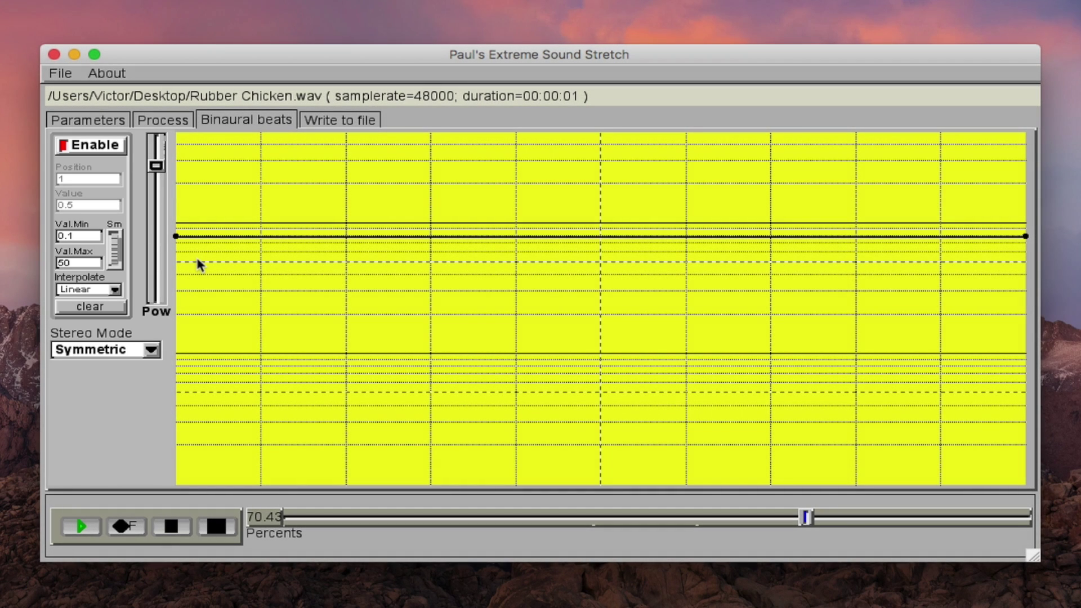
{"action": "left_click", "coordinate": [206, 527]}
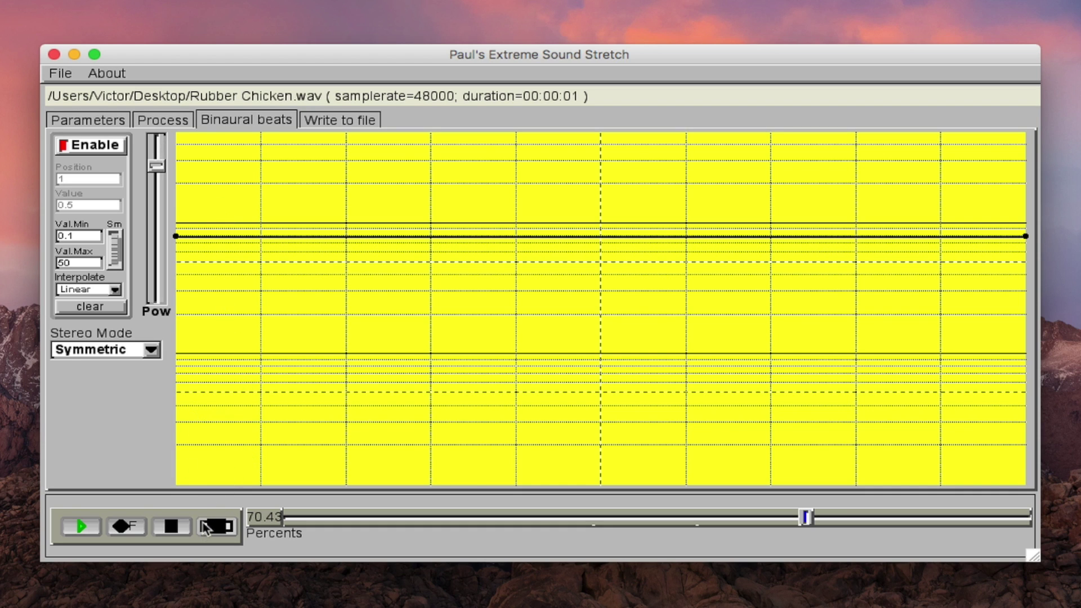
Step: Drag the Tonal/Noise slider right toward tonal, then return to the Binaural beats tab
{"action": "left_click", "coordinate": [164, 120]}
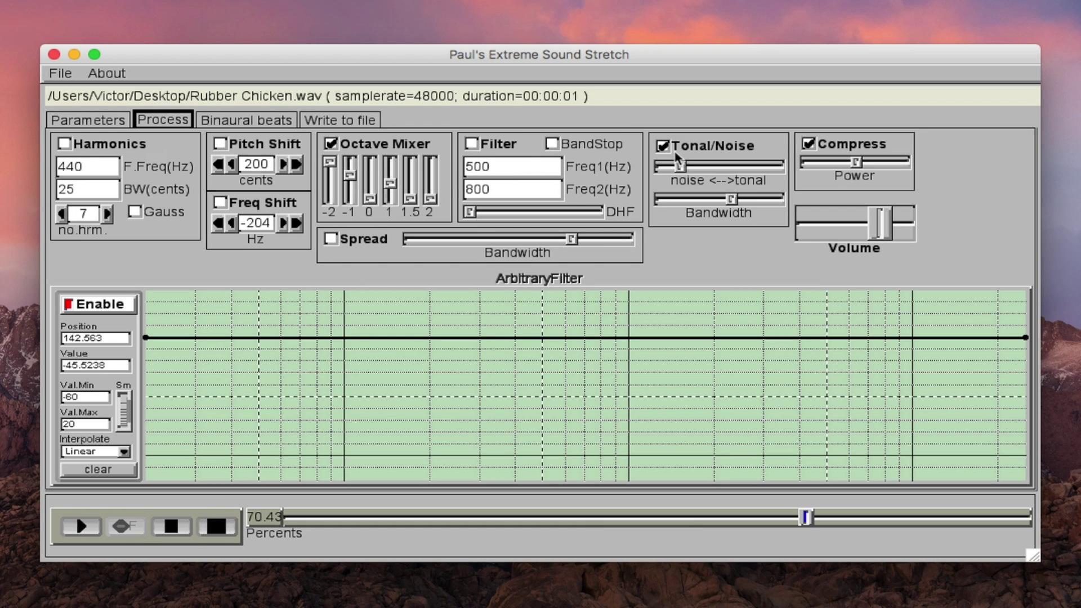
{"action": "left_click_drag", "start_coordinate": [680, 163], "coordinate": [752, 165]}
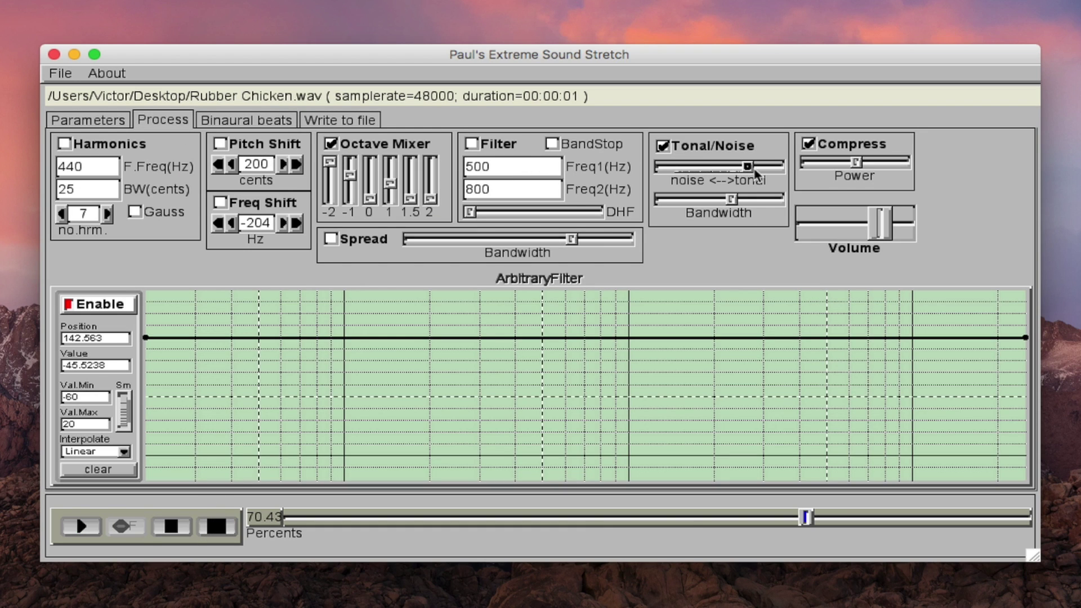
{"action": "left_click", "coordinate": [259, 123]}
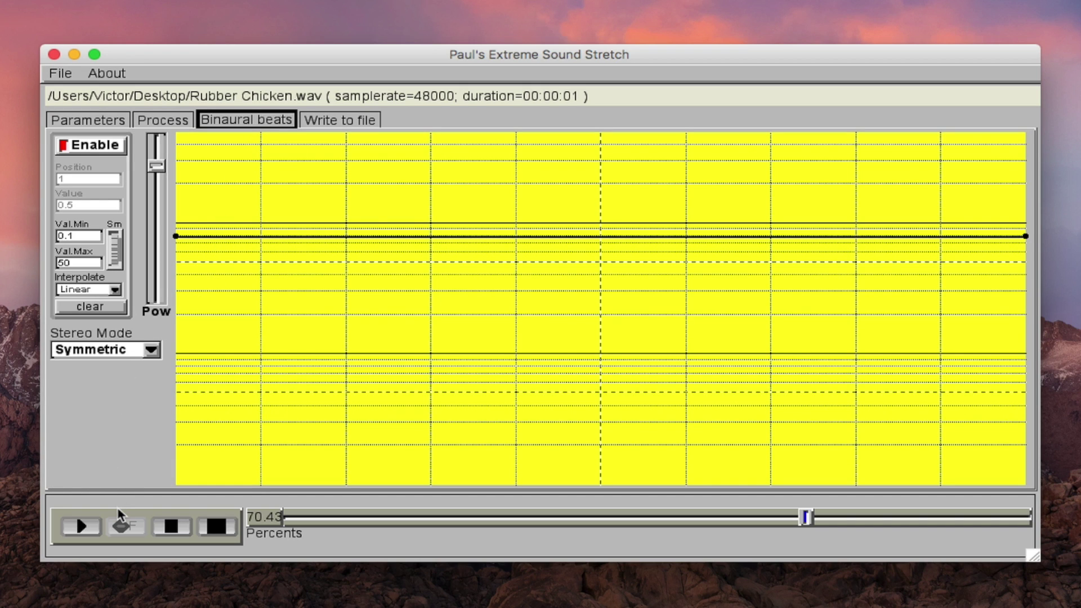